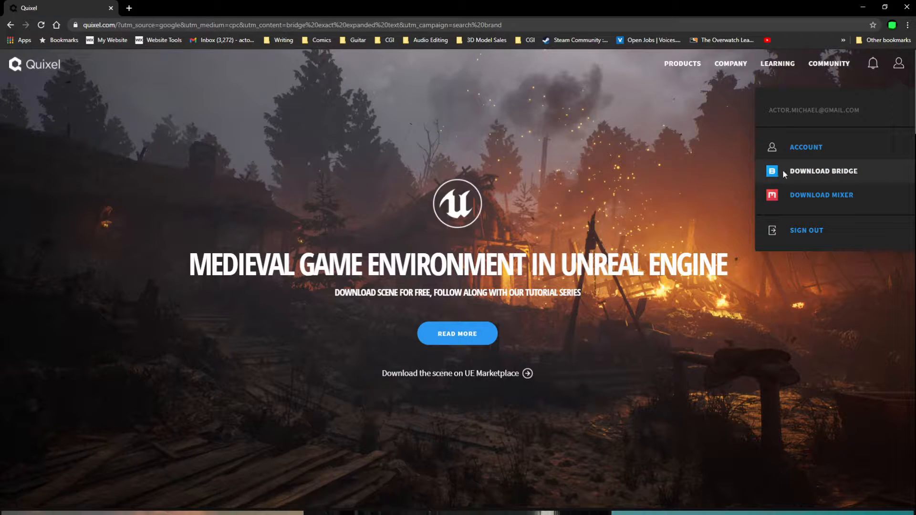
Download Quixel Bridge from its website and skim the installation section of the Megascans Plugin for Blender article.
left_click(864, 177)
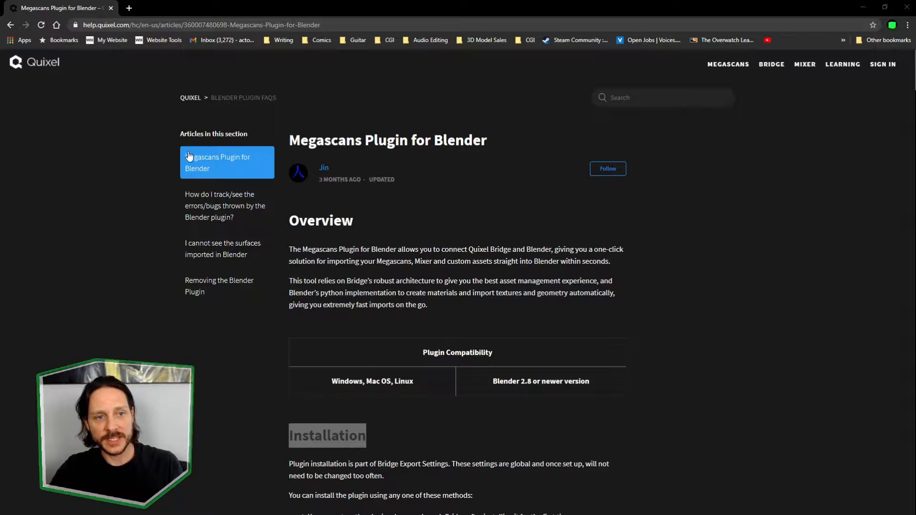
scroll(426, 179, "down", 5)
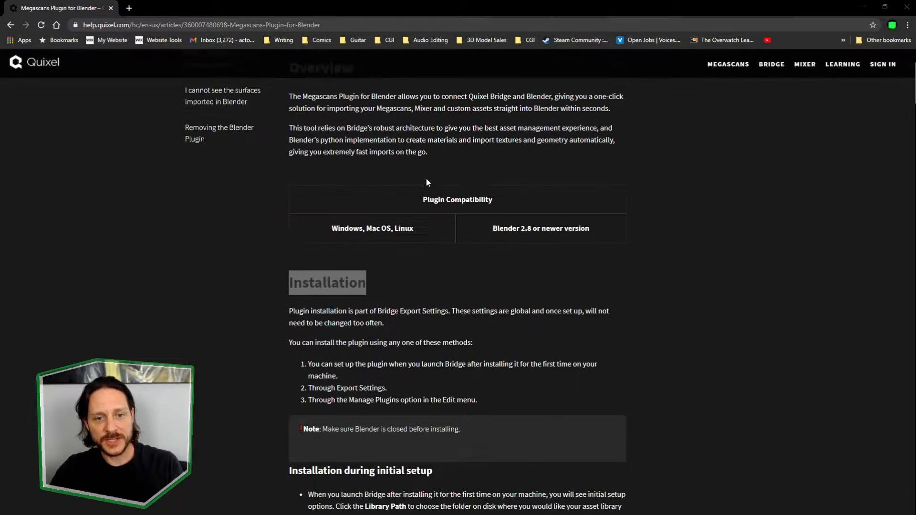
scroll(476, 236, "down", 5)
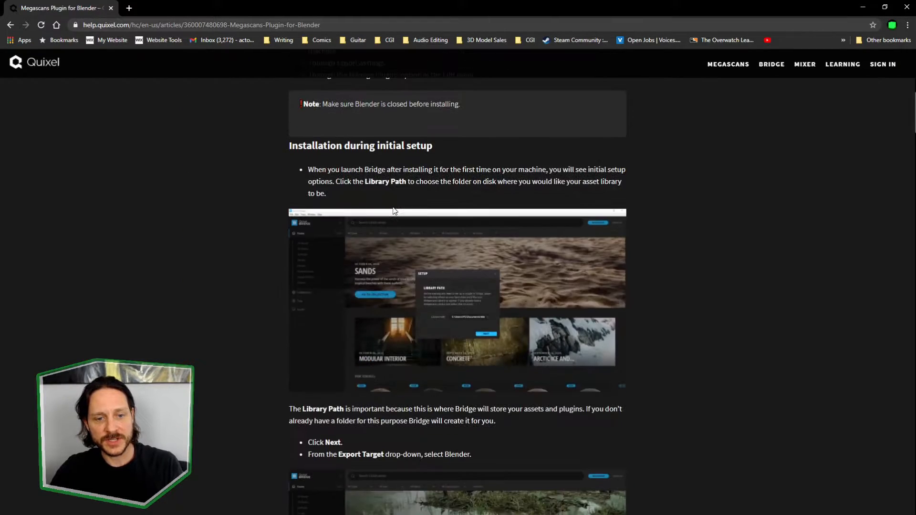
scroll(476, 236, "up", 10)
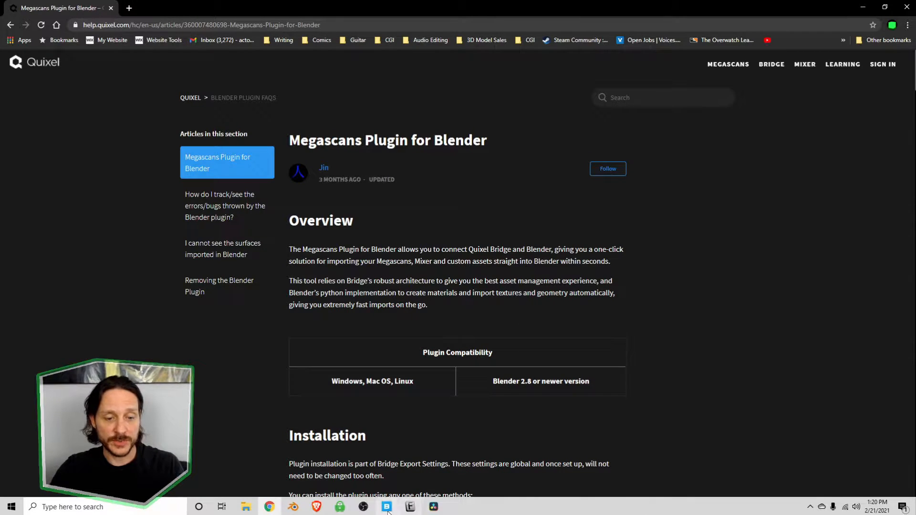
Switch to Blender and select the Ground object in the river scene.
left_click(293, 506)
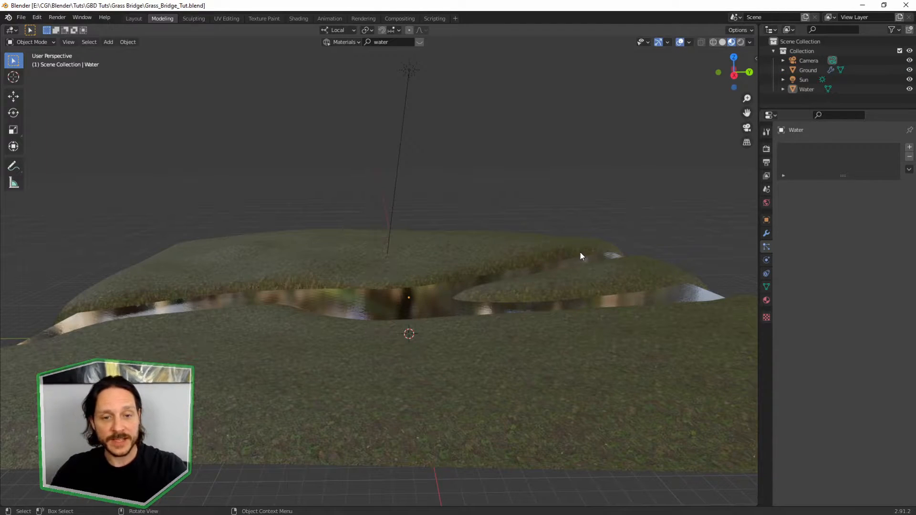
middle_click_drag(581, 253, 583, 262)
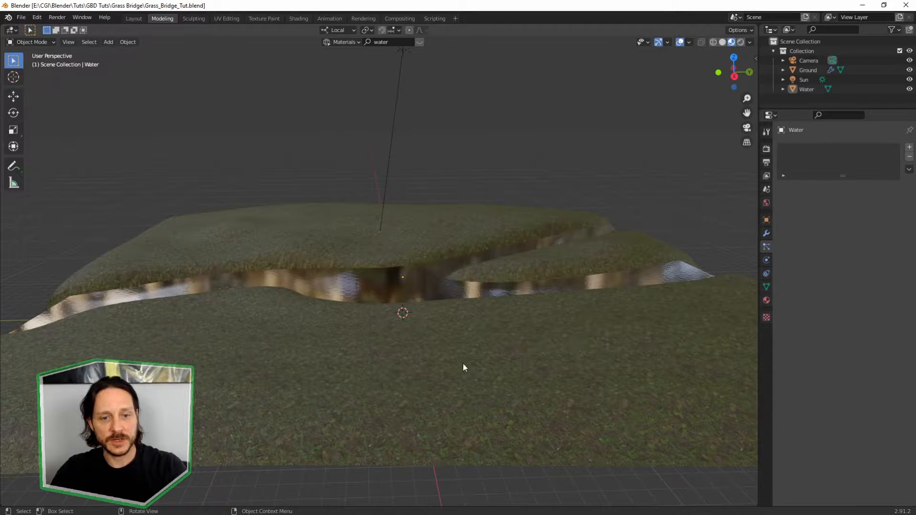
left_click(519, 383)
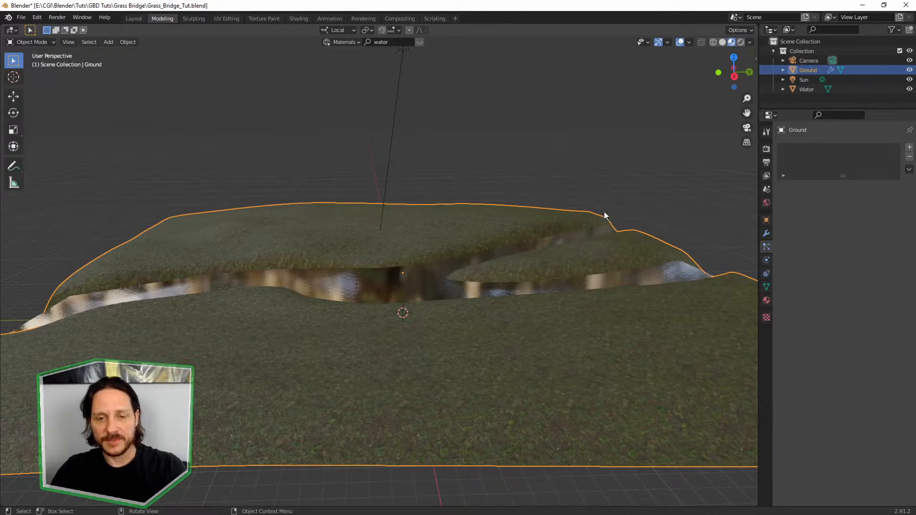
Switch to Quixel Bridge and check which account is signed in.
left_click(484, 505)
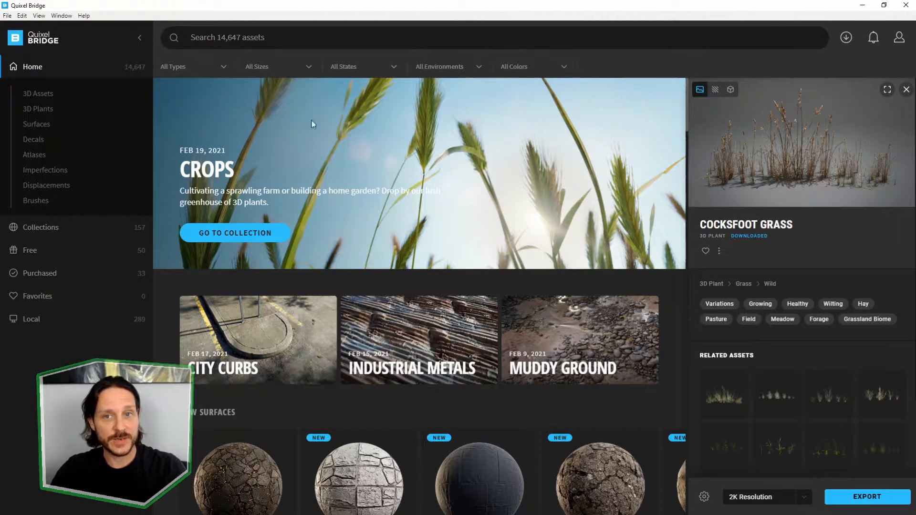
left_click(900, 39)
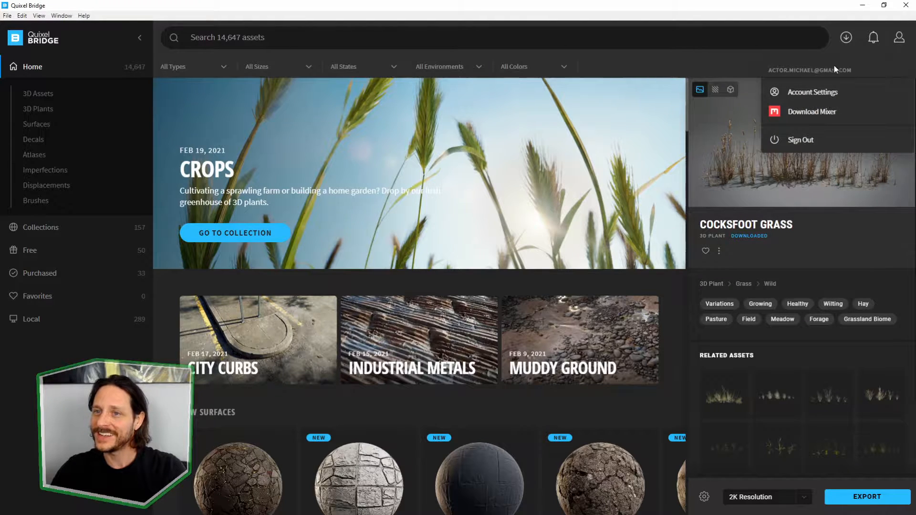
left_click(651, 68)
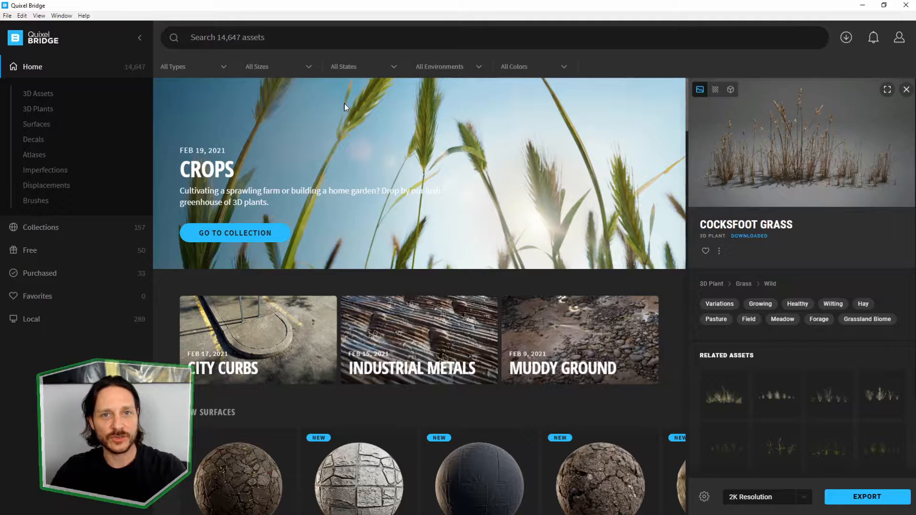
Filter the asset library to 3D Plants and open the Grass category.
left_click(222, 70)
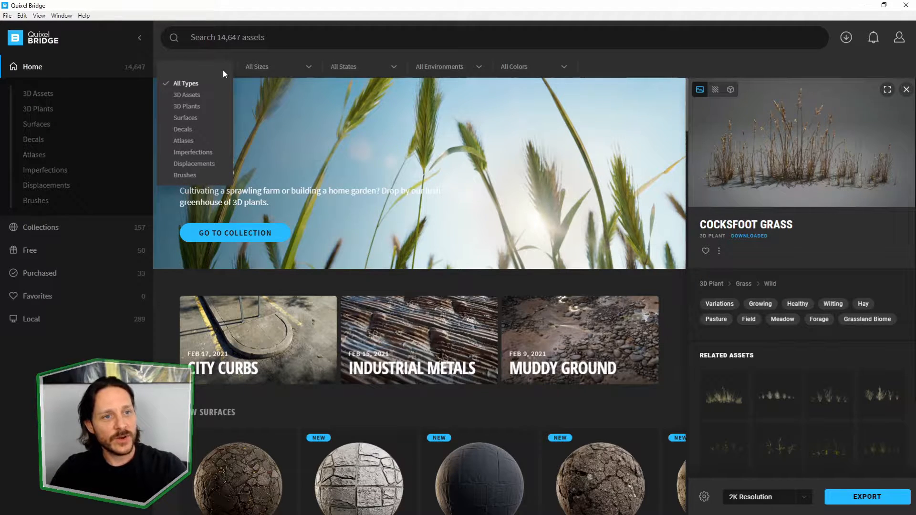
left_click(191, 106)
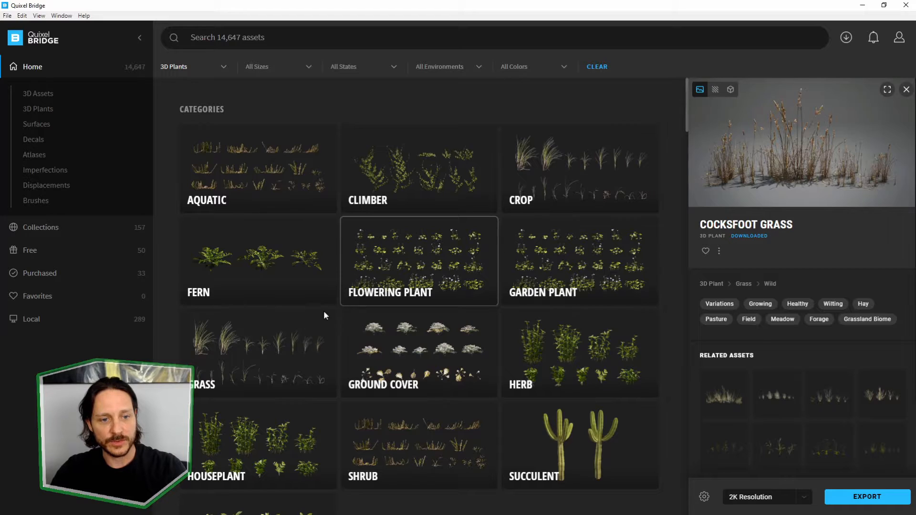
left_click(267, 359)
Find the Swamp Grass plant among the grass assets and export it to Blender at 2K resolution.
scroll(430, 349, "down", 3)
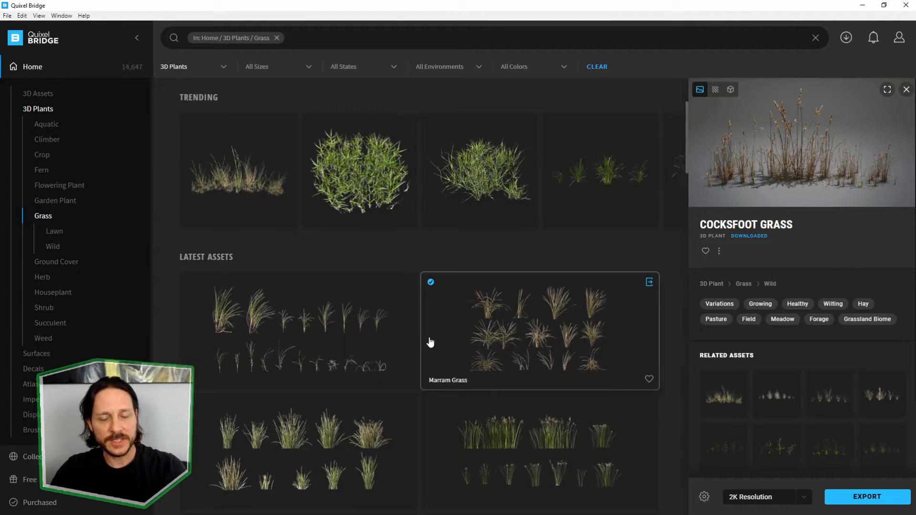
scroll(430, 342, "down", 4)
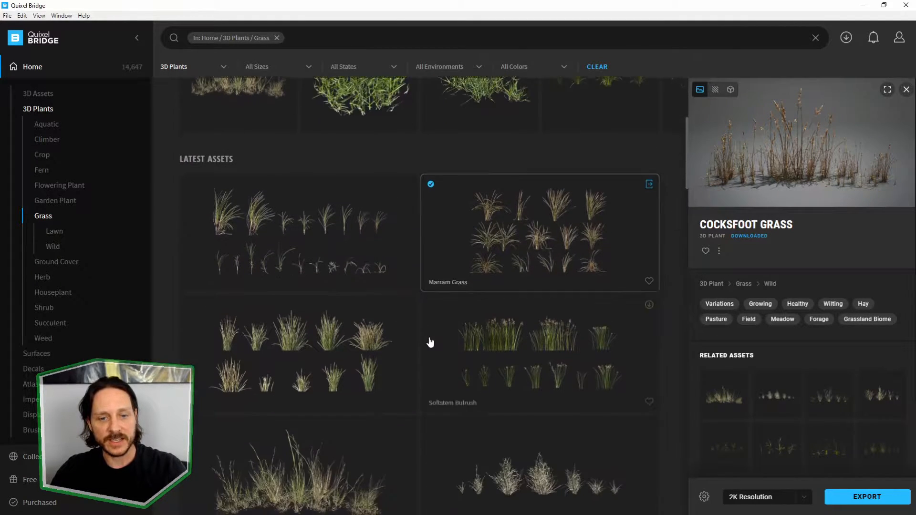
scroll(405, 329, "down", 10)
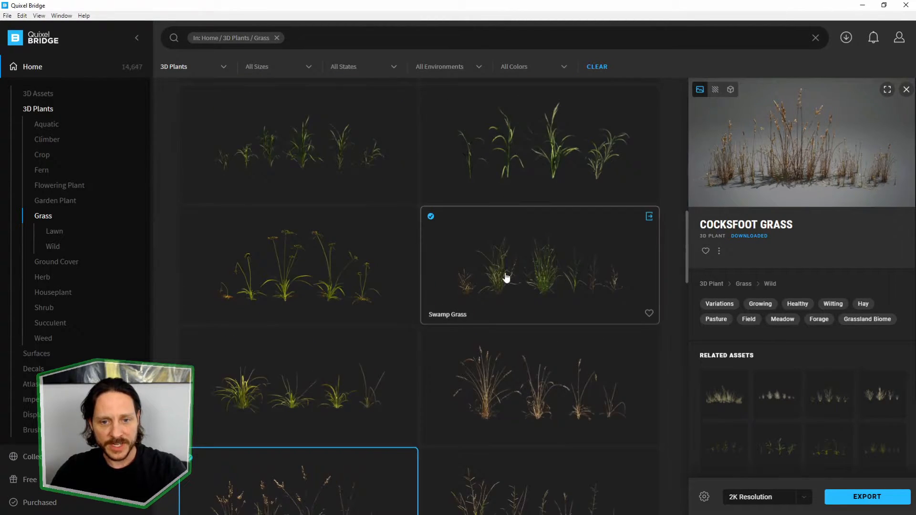
left_click(534, 272)
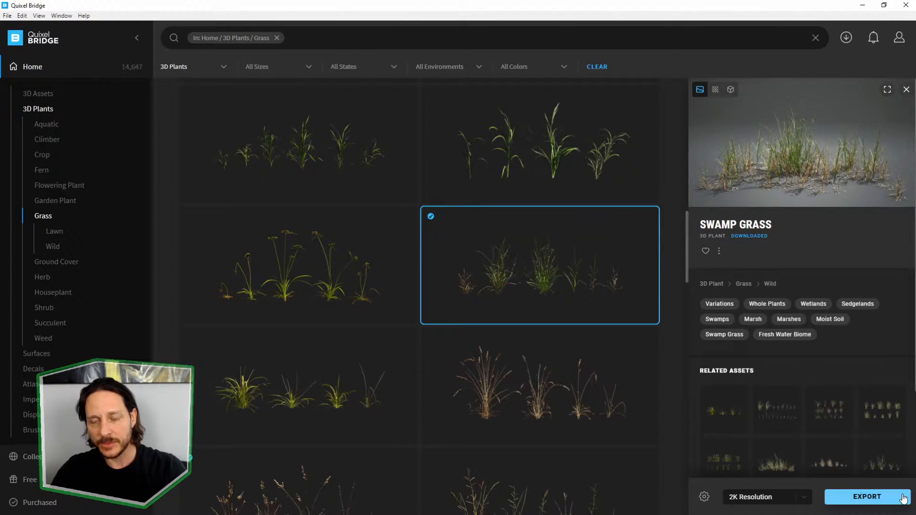
left_click(806, 497)
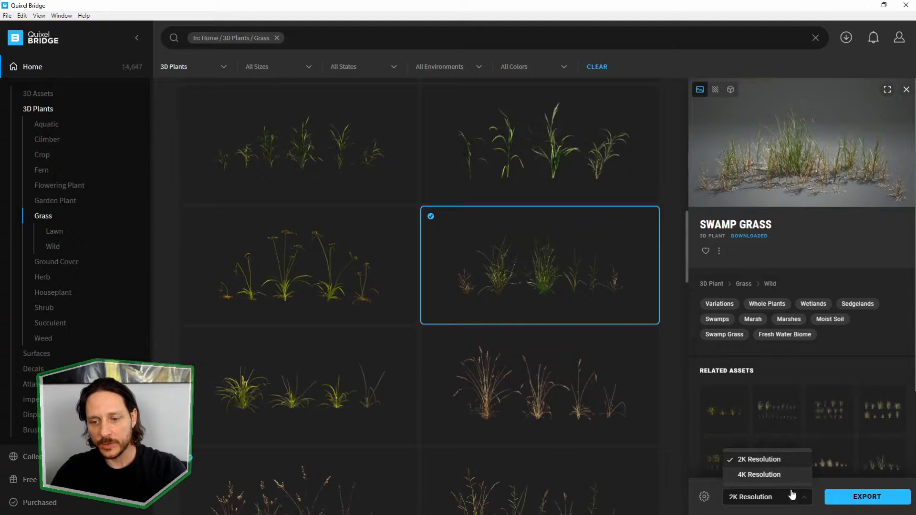
left_click(807, 501)
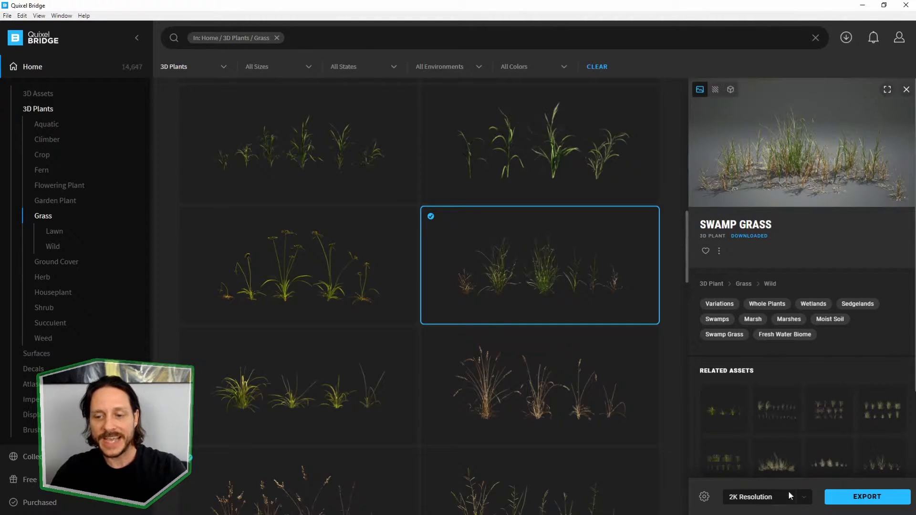
left_click(868, 497)
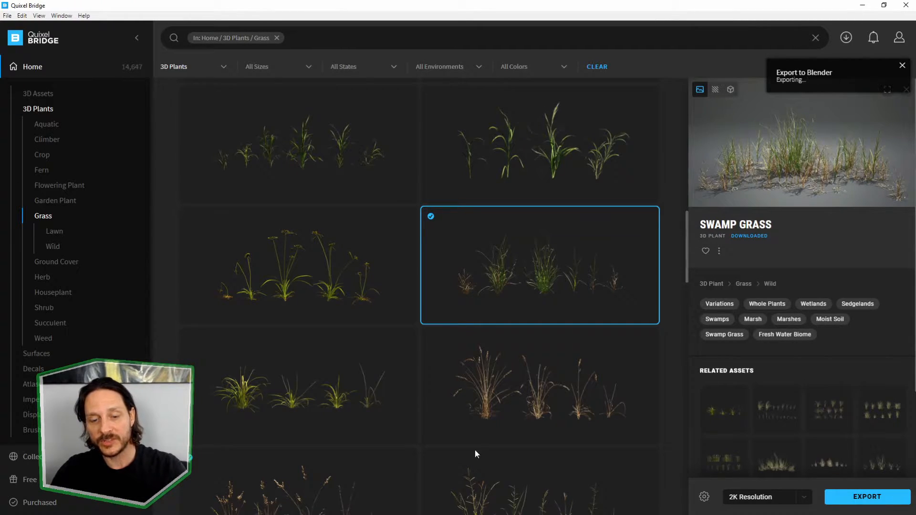
Switch to Blender and, in top view, move the imported Swamp Grass parent off the ground to about X 31.7 m, Y -23.1 m.
left_click(293, 506)
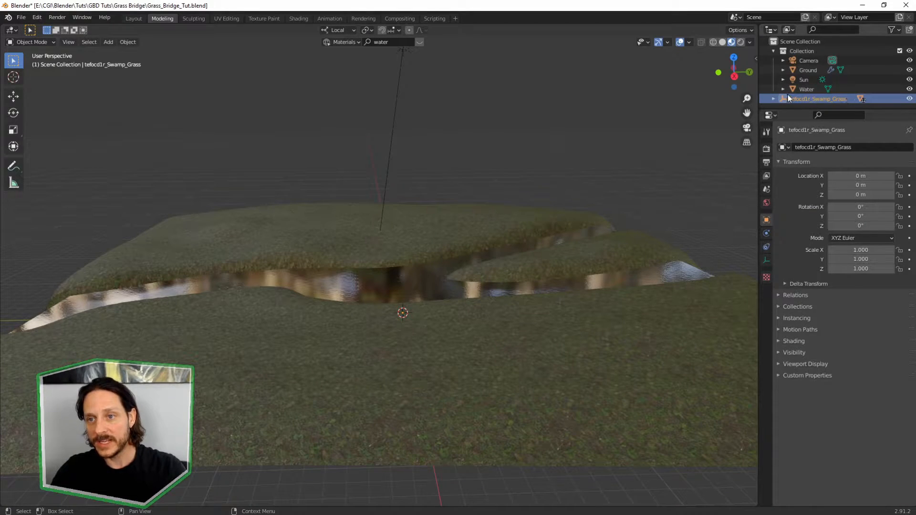
middle_click_drag(494, 216, 493, 217)
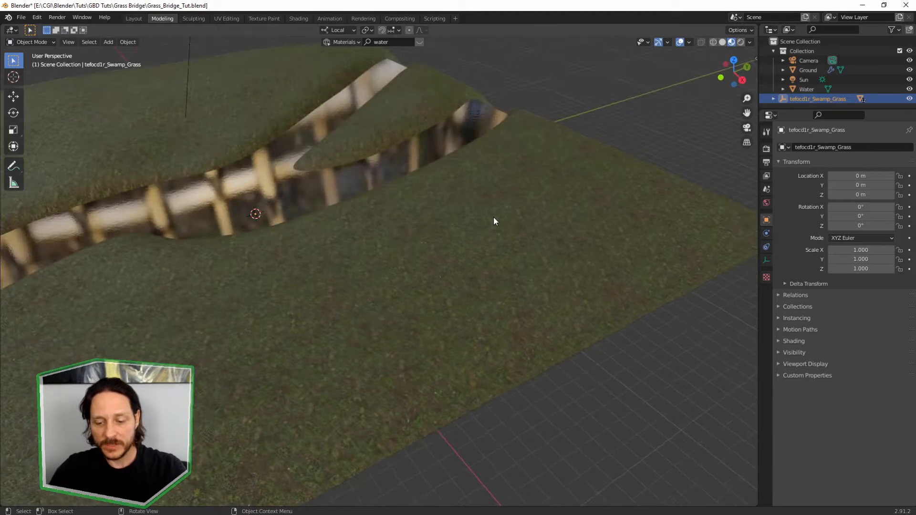
key("KP_7")
scroll(491, 220, "down", 2)
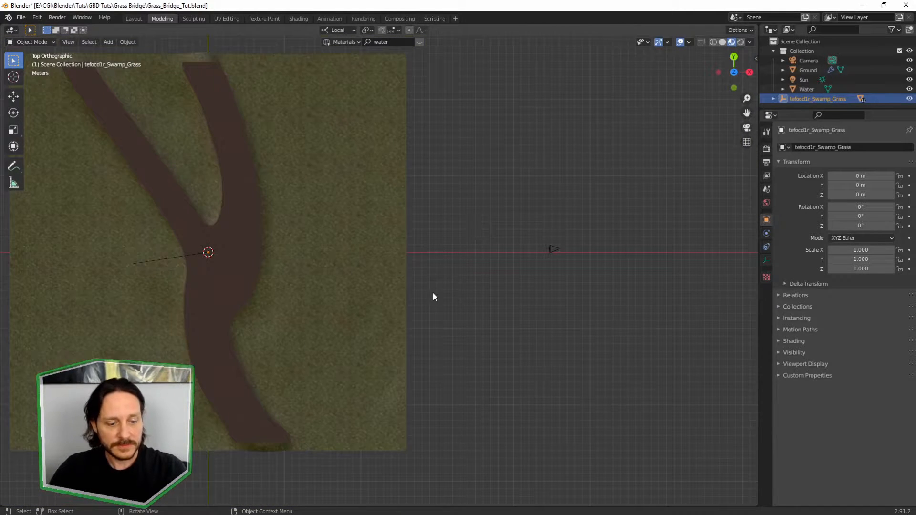
key("g")
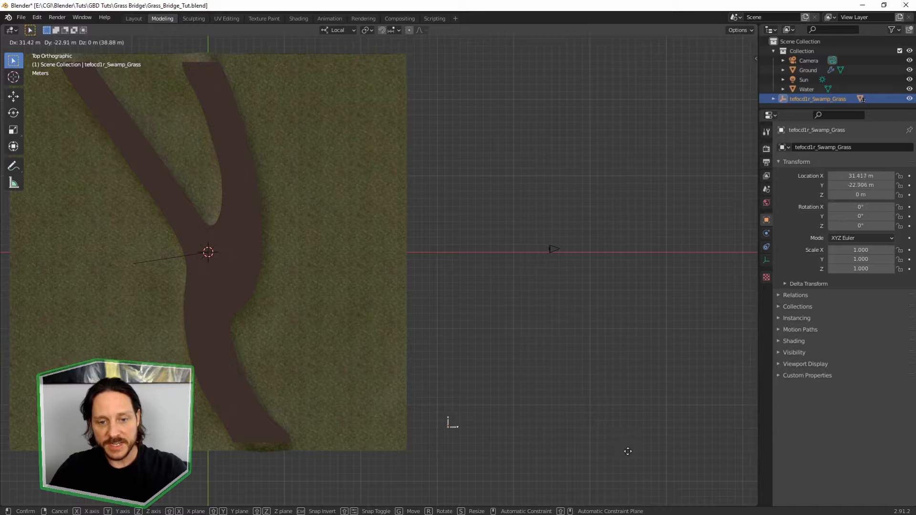
left_click(628, 450)
Frame the imported grass and move only the Var2 clump out of the stack along negative local X.
key("KP_Decimal")
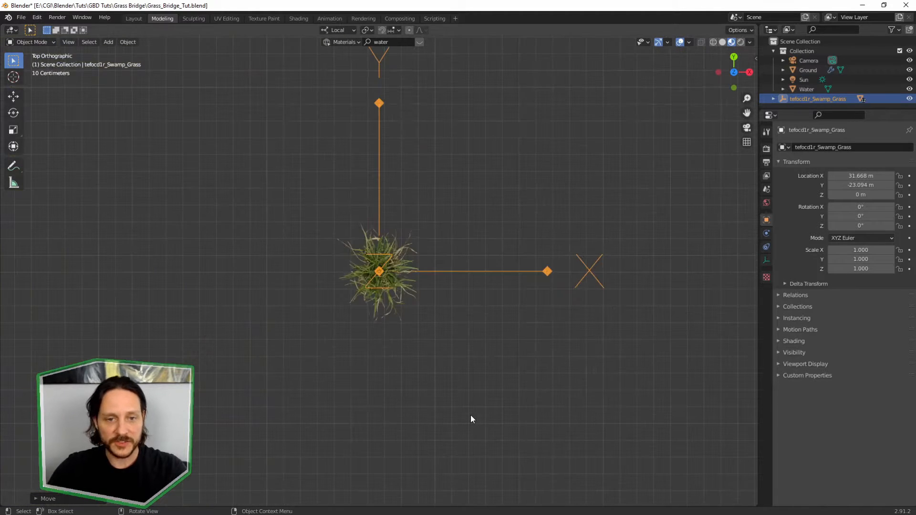
middle_click_drag(505, 409, 342, 210)
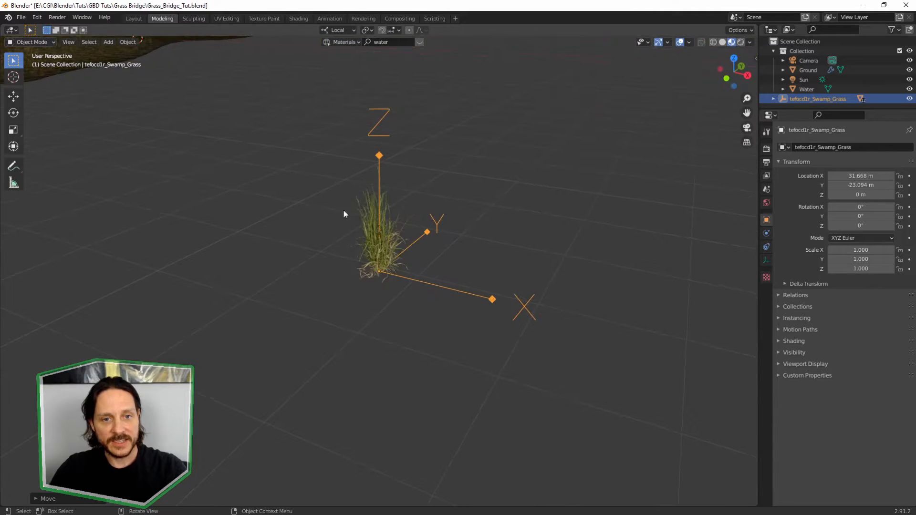
left_click_drag(342, 210, 476, 328)
scroll(477, 329, "down", 2)
left_click(419, 311)
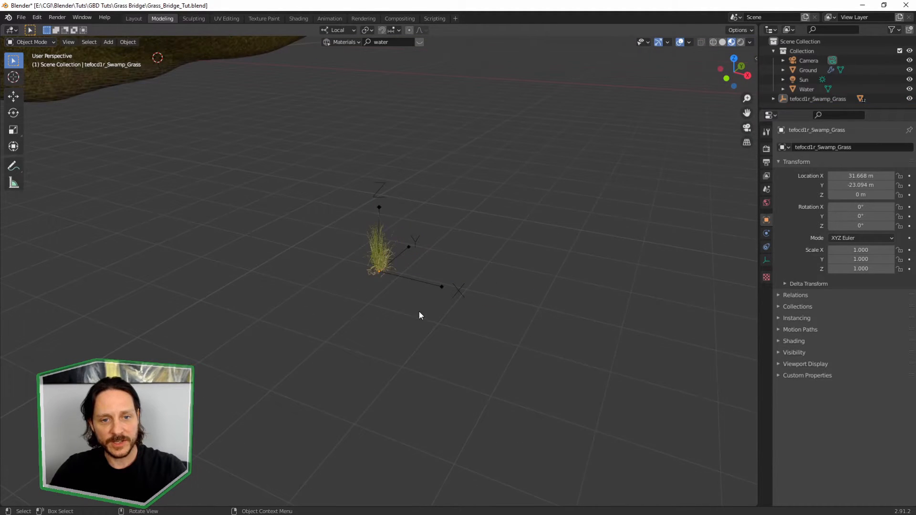
left_click(383, 256)
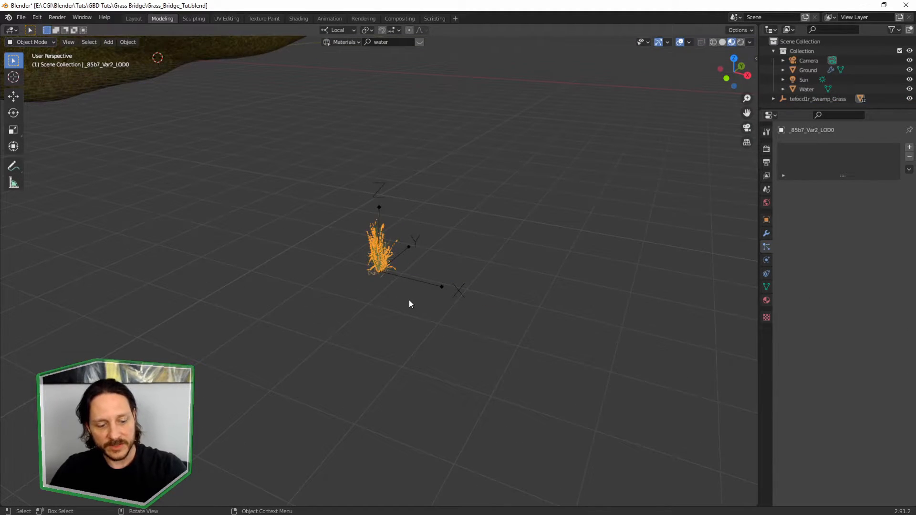
key("g")
key("x")
left_click(313, 281)
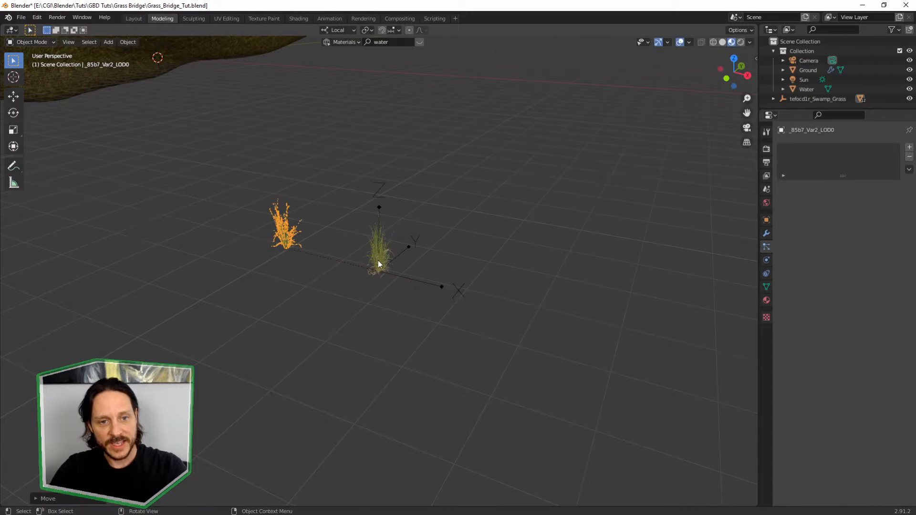
Move the next tall clump and the thin Var7 stalk along negative local X, lining both up beyond the Var2 clump.
left_click(379, 260)
key("g")
key("x")
left_click(233, 230)
left_click(379, 257)
key("g")
key("x")
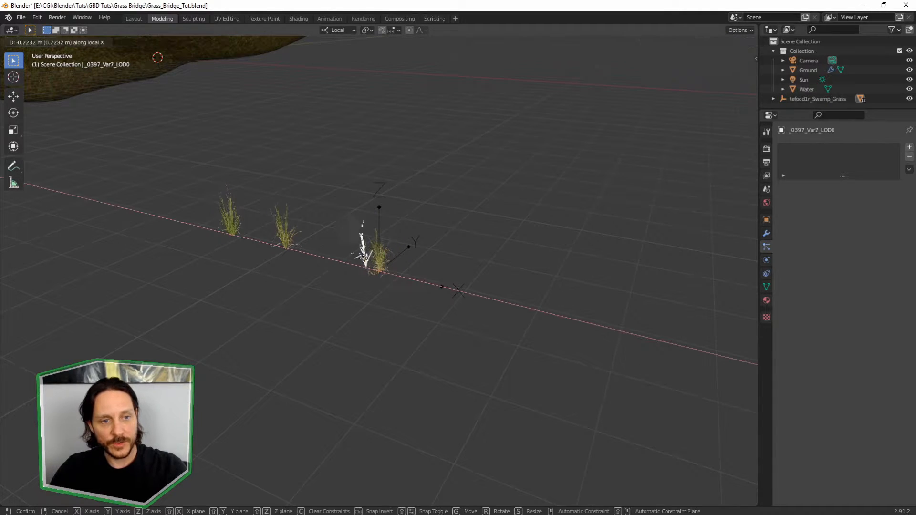
left_click(194, 228)
Move the Var4 clump between Var2 and the stack, and the Var5 clump to the row's far end, along local X.
left_click(375, 262)
key("g")
key("x")
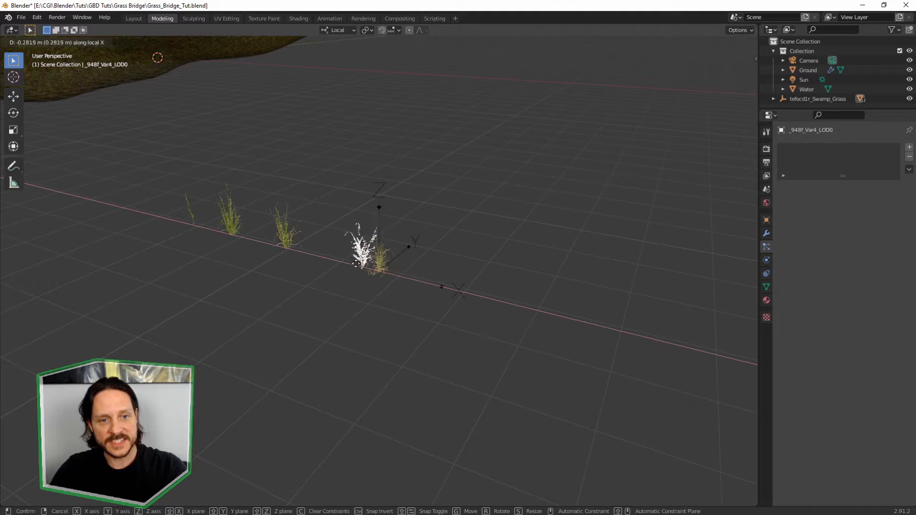
left_click(316, 256)
left_click(384, 262)
key("g")
key("x")
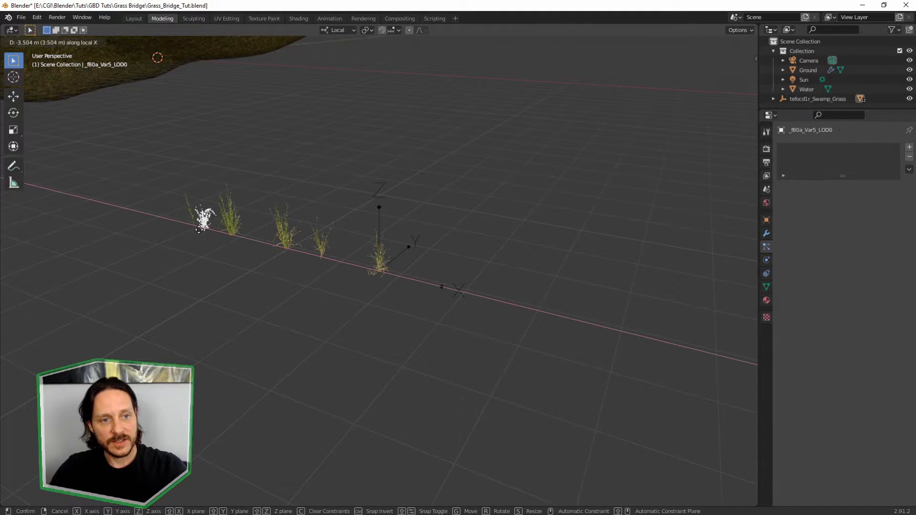
left_click(231, 242)
Move the Var3 clump slightly along negative local X and the Var6 clump slightly along positive local X to separate them from the stack.
left_click(384, 266)
key("g")
key("x")
left_click(349, 265)
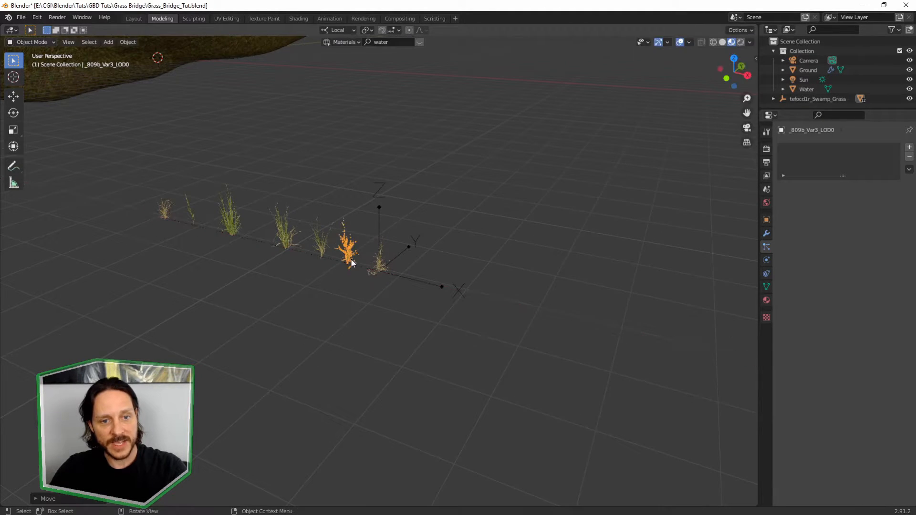
left_click(379, 267)
key("g")
key("x")
left_click(431, 302)
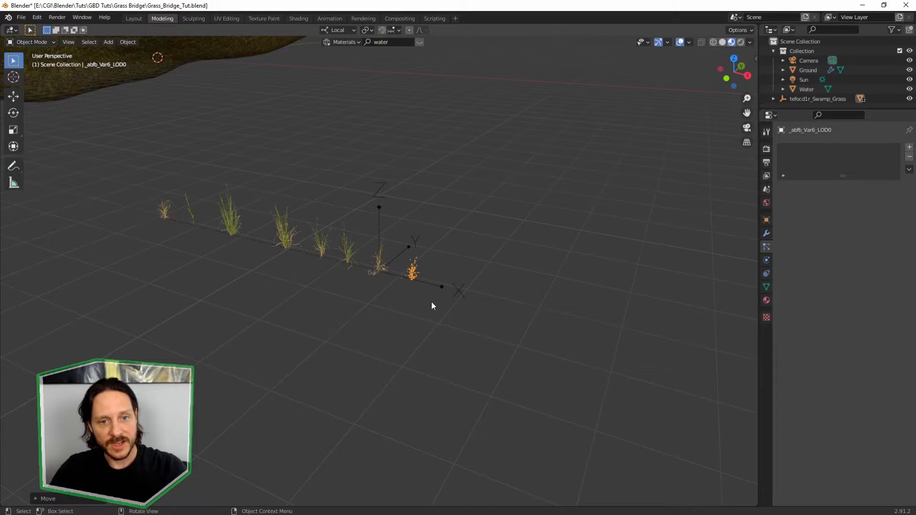
Move the whole row of swamp grass clumps, including their parent empty, into a new collection named Grass.
middle_click_drag(432, 302, 473, 291)
scroll(473, 291, "up", 1)
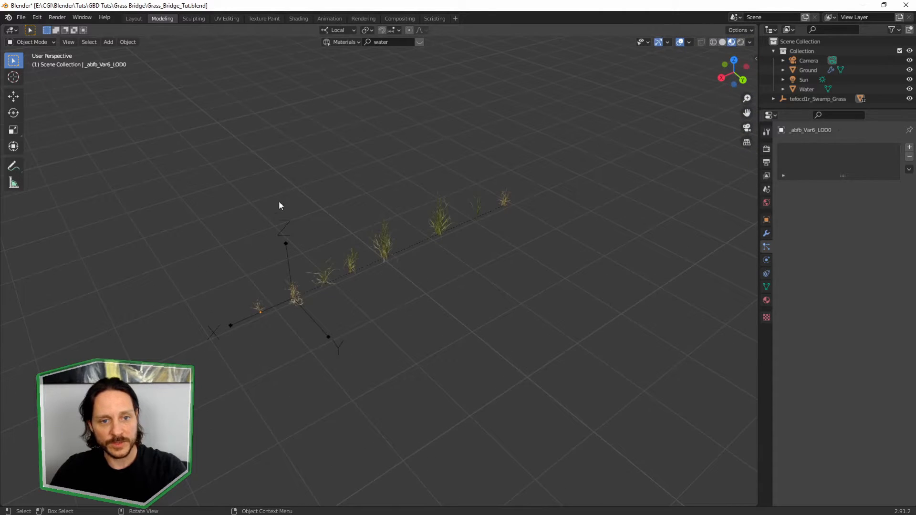
left_click_drag(166, 110, 554, 395)
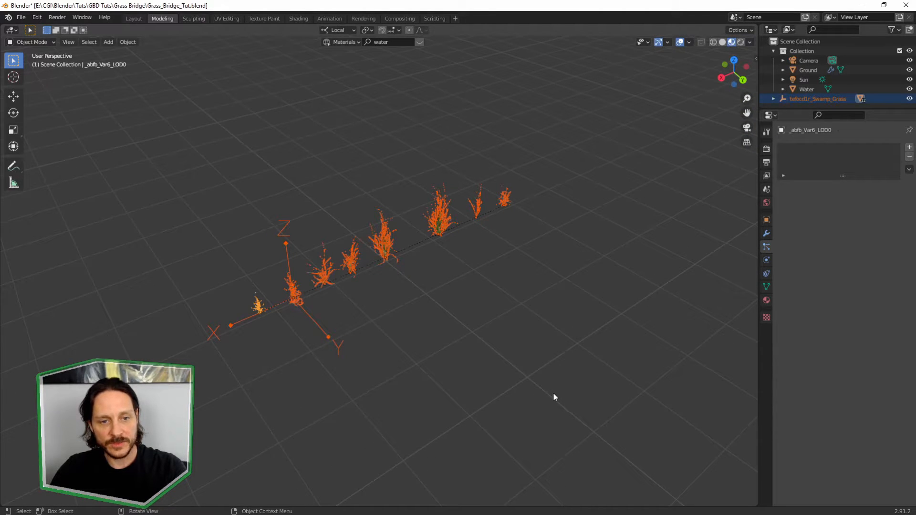
key("m")
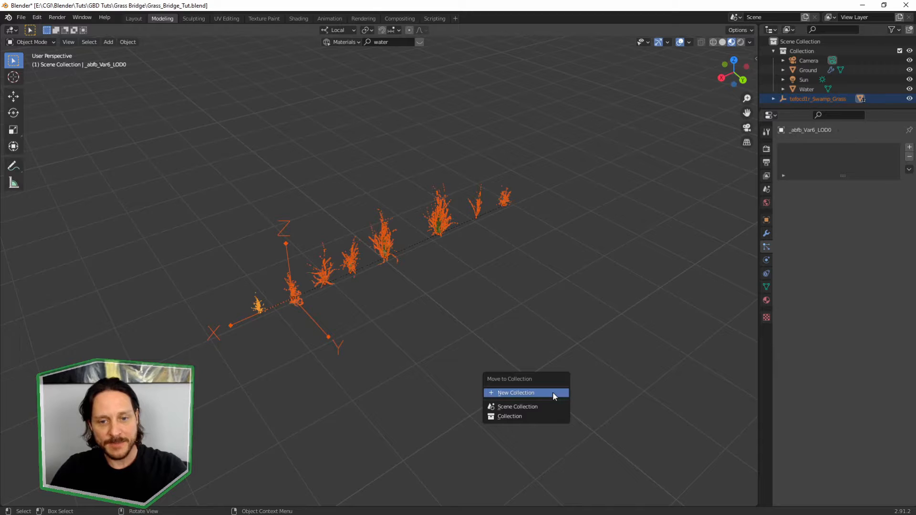
left_click(522, 393)
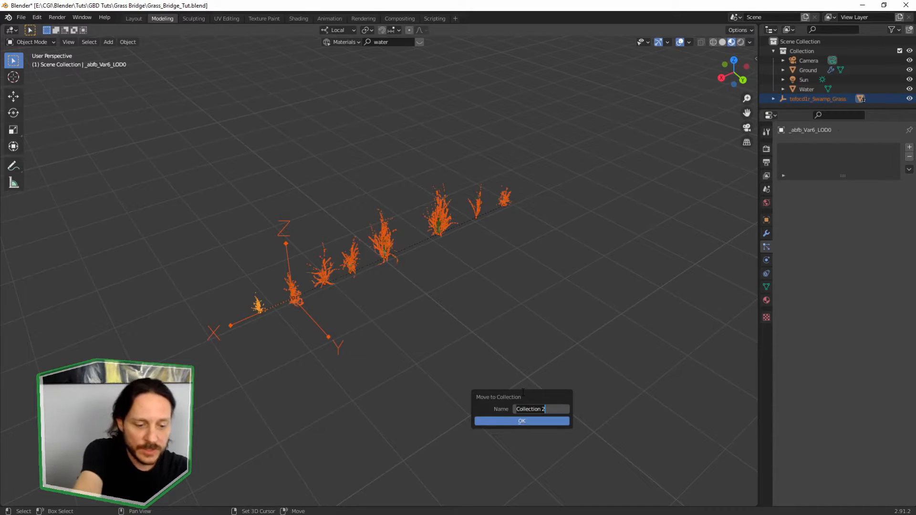
type("Grass")
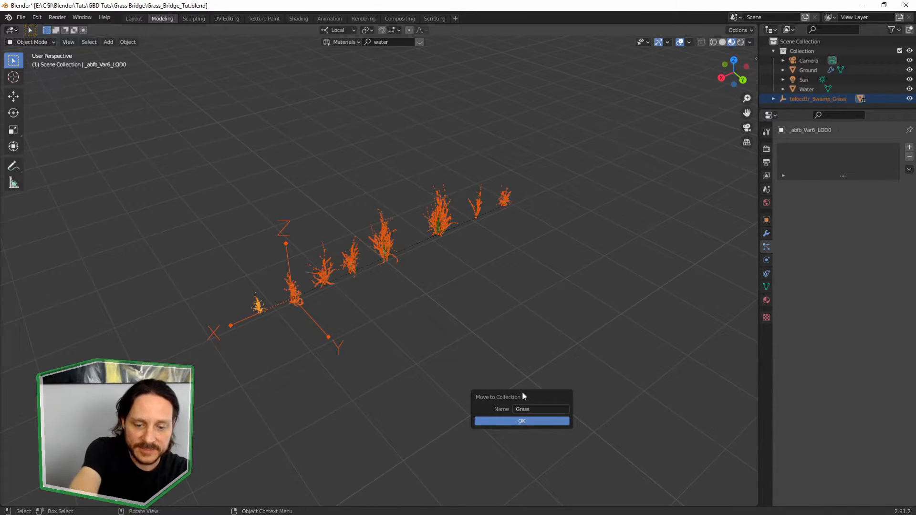
key("Return")
Switch to Quixel Bridge, download the Wheat Grass plant at 2K resolution and export it to Blender.
scroll(485, 325, "down", 8)
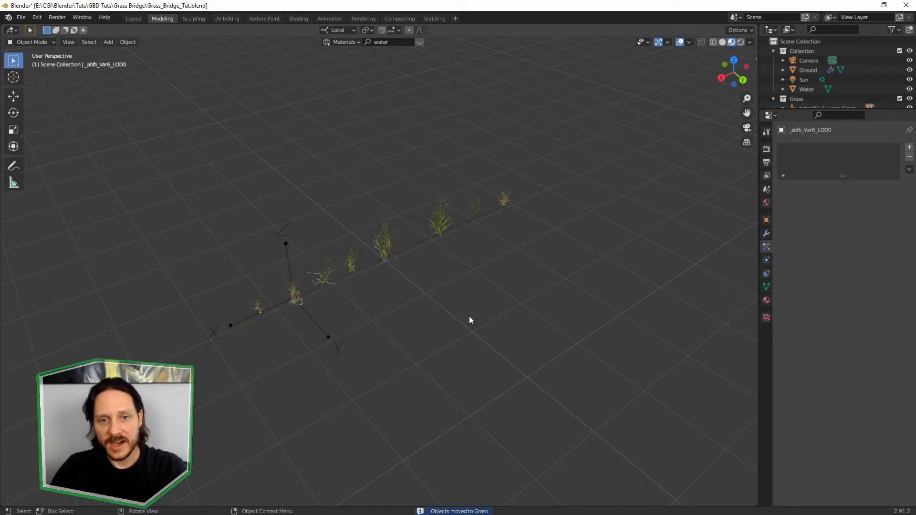
middle_click_drag(606, 316, 436, 409)
left_click(386, 511)
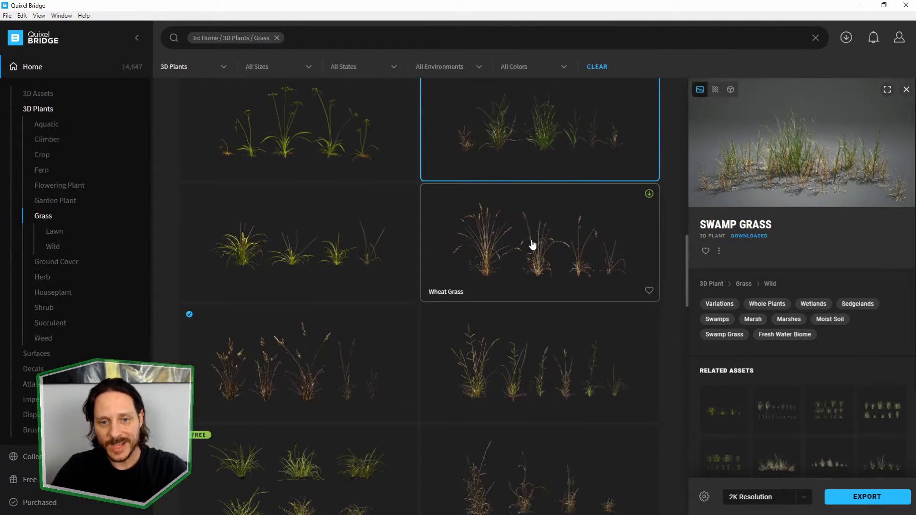
left_click(562, 253)
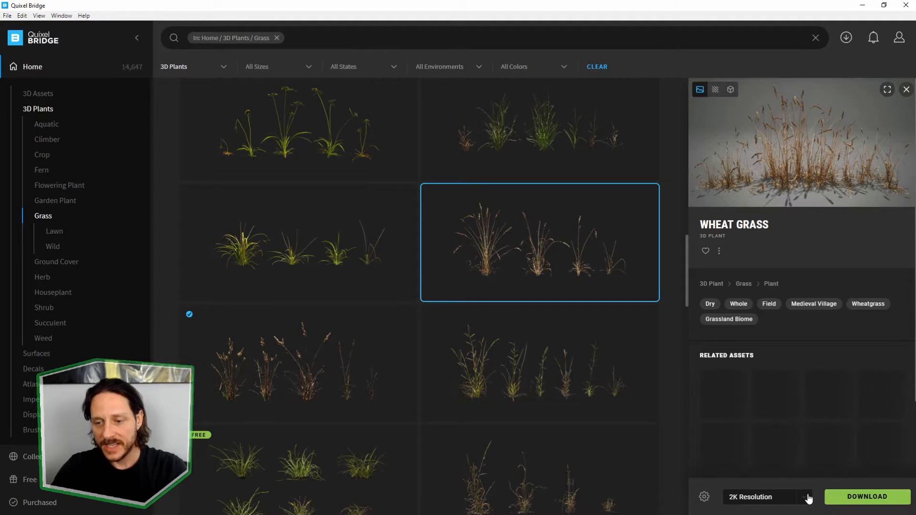
left_click(854, 498)
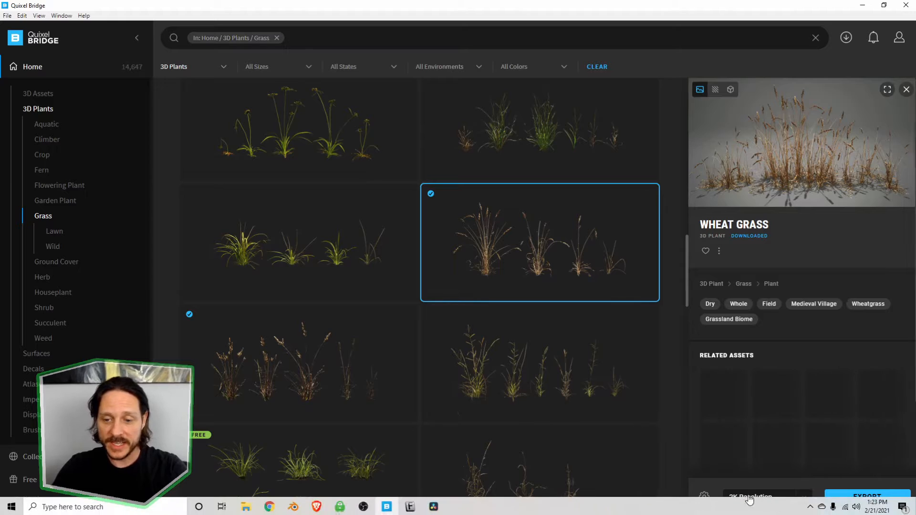
left_click(869, 500)
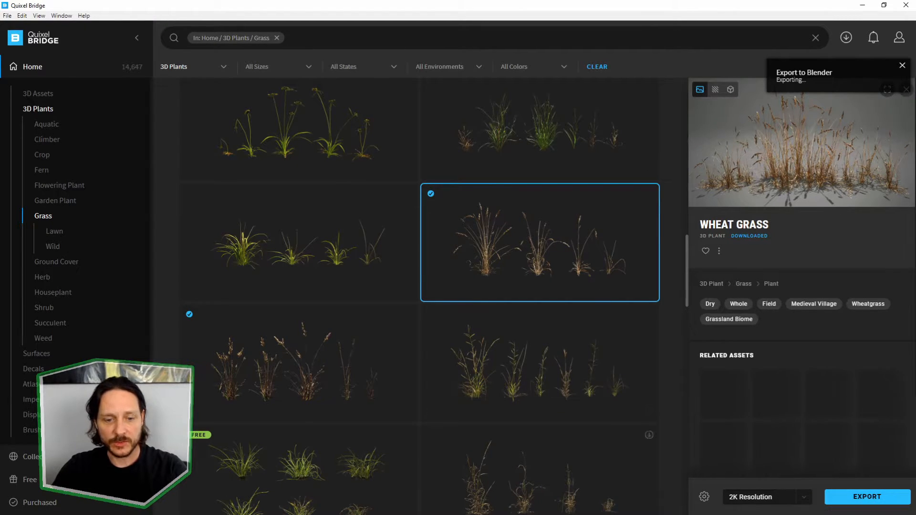
Return to Blender and, viewed from above, move the Wheat Grass parent off the ground to about X 32.48 m, Y -20.34 m, near the swamp grass.
mouse_move(364, 514)
left_click(293, 507)
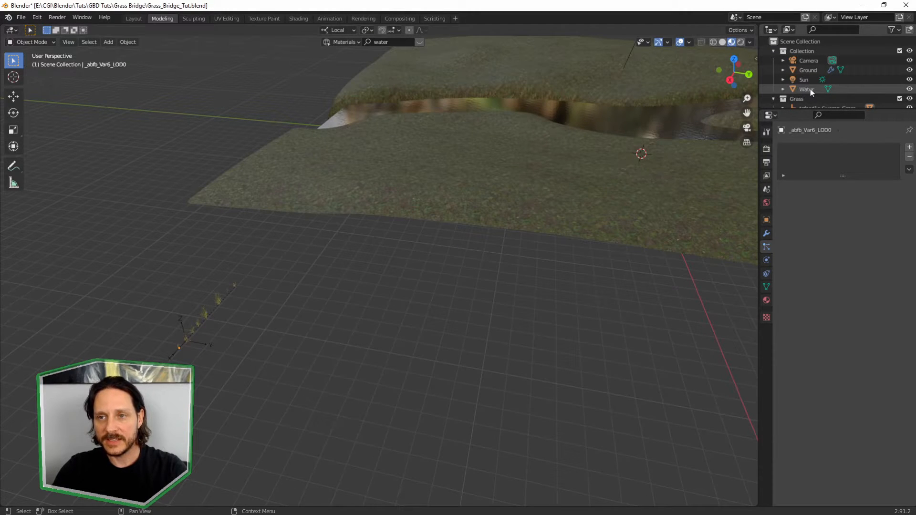
scroll(831, 80, "down", 2)
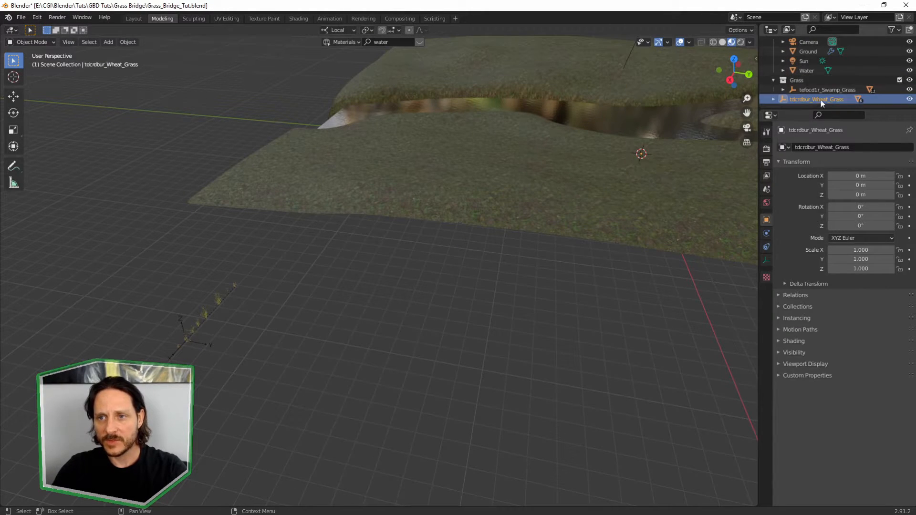
key("KP_7")
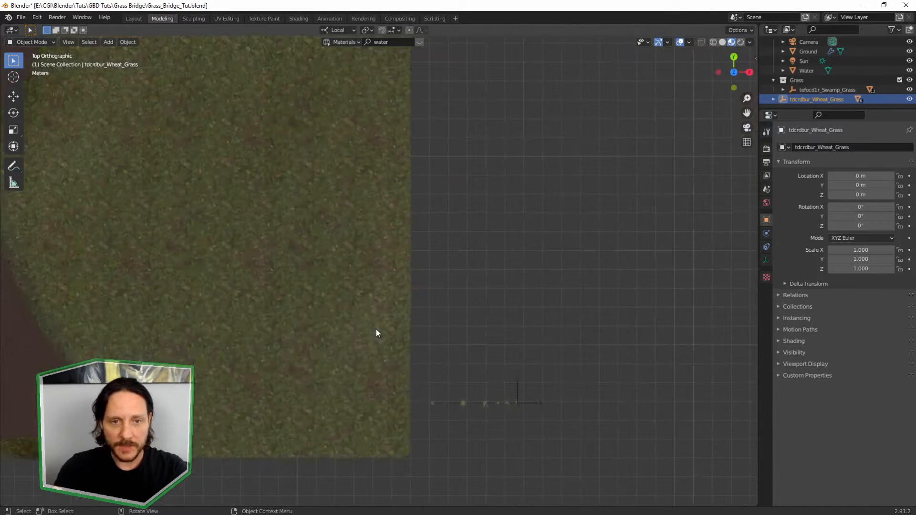
key("g")
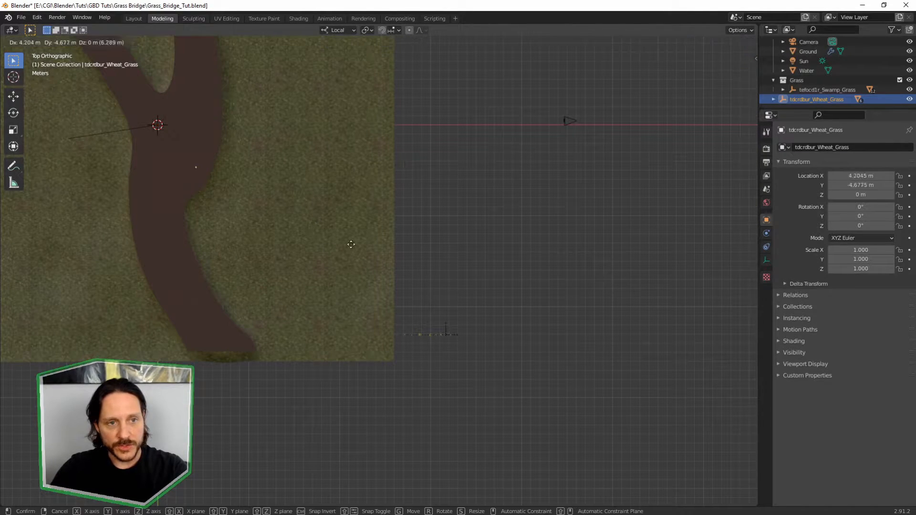
left_click(602, 385)
key("KP_Decimal")
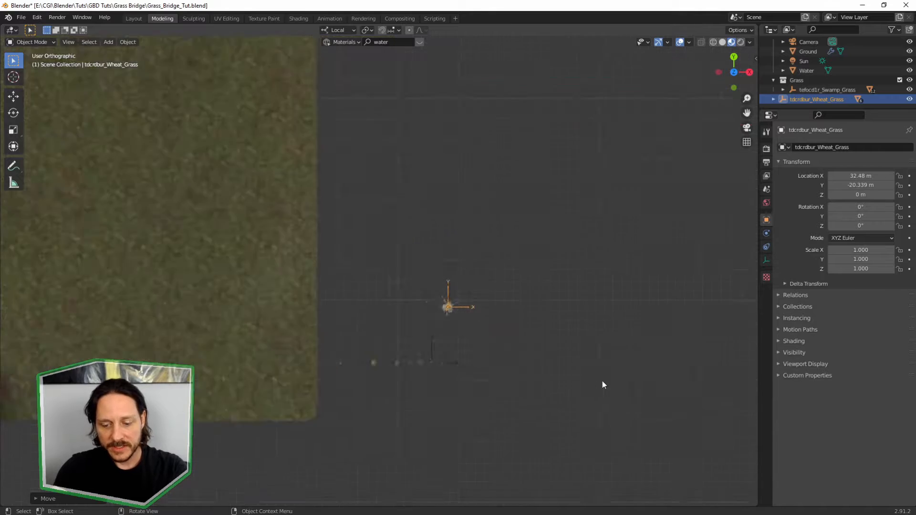
Move the wheat Var1 clump out of the stack along negative local X, and the Var2 clump beyond it.
middle_click_drag(602, 382, 376, 244)
scroll(374, 274, "down", 3)
left_click(376, 244)
key("g")
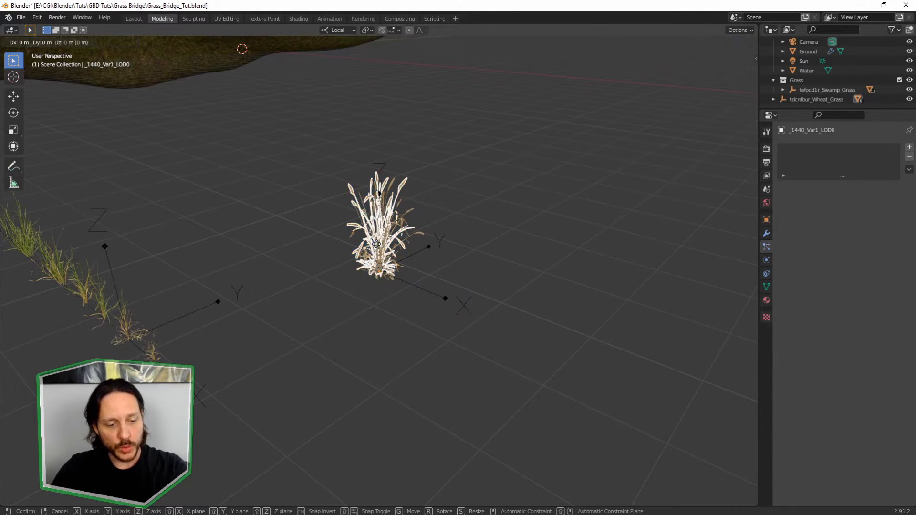
key("x")
left_click(321, 227)
left_click(379, 256)
key("g")
key("x")
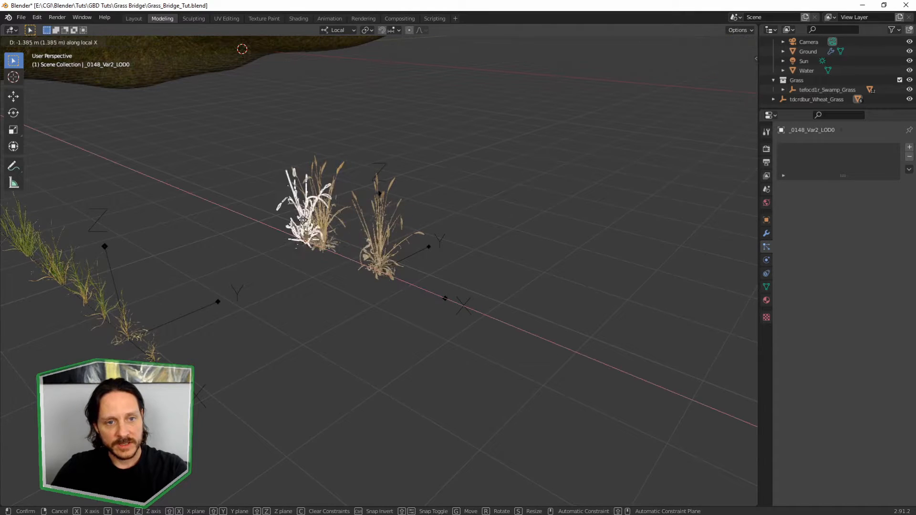
left_click(257, 193)
Move the wheat Var3 and Var4 clumps along negative local X, extending the row beyond Var2.
left_click(379, 253)
key("g")
key("x")
left_click(203, 189)
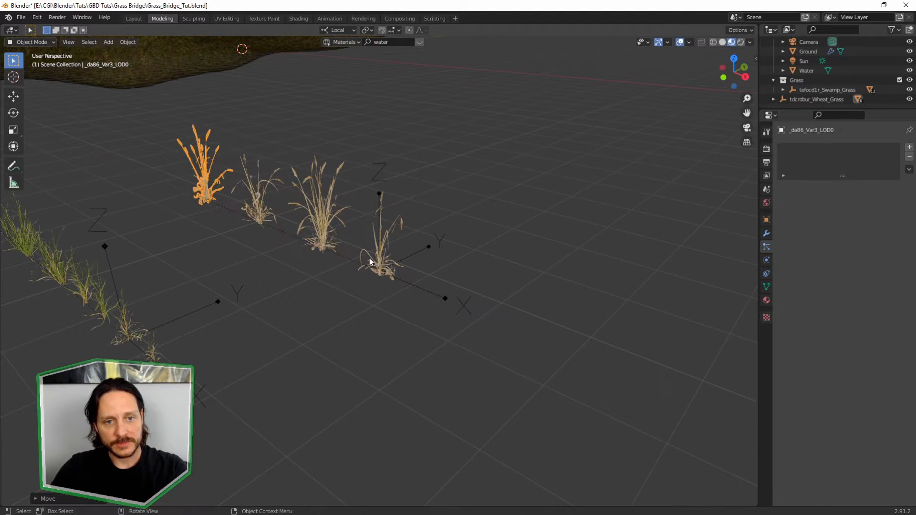
left_click(387, 265)
key("g")
key("x")
left_click(182, 187)
Move all wheat grass clumps and their parent empty into a new collection named Wheat.
middle_click_drag(469, 304, 347, 294)
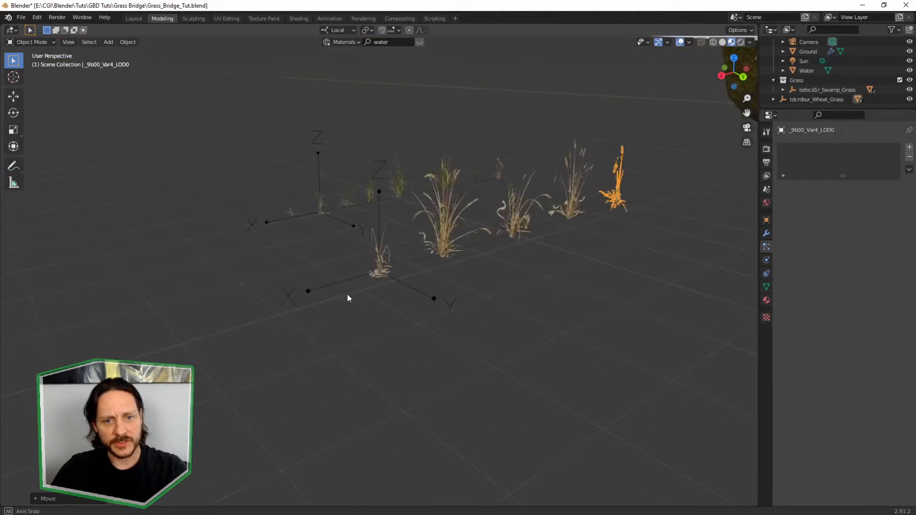
left_click(539, 341)
middle_click_drag(540, 342, 398, 190)
left_click_drag(348, 112, 415, 316)
key("m")
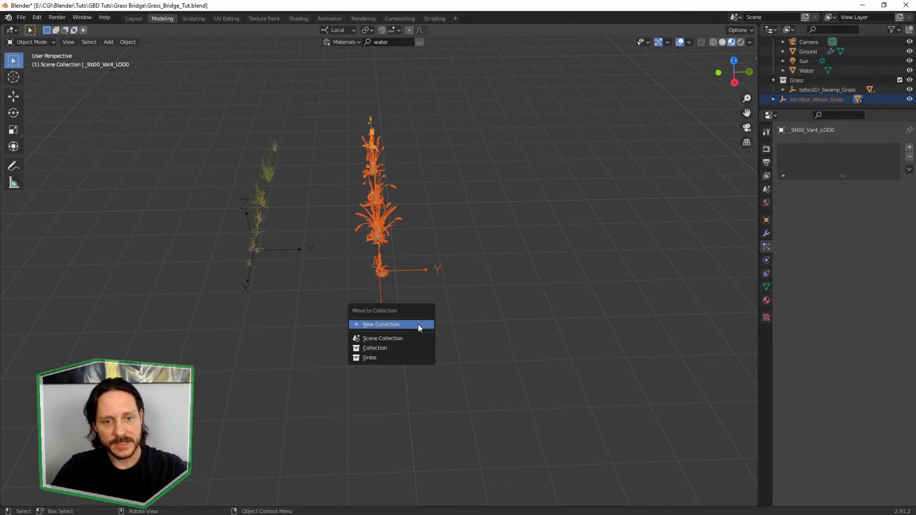
left_click(418, 325)
type("Whe")
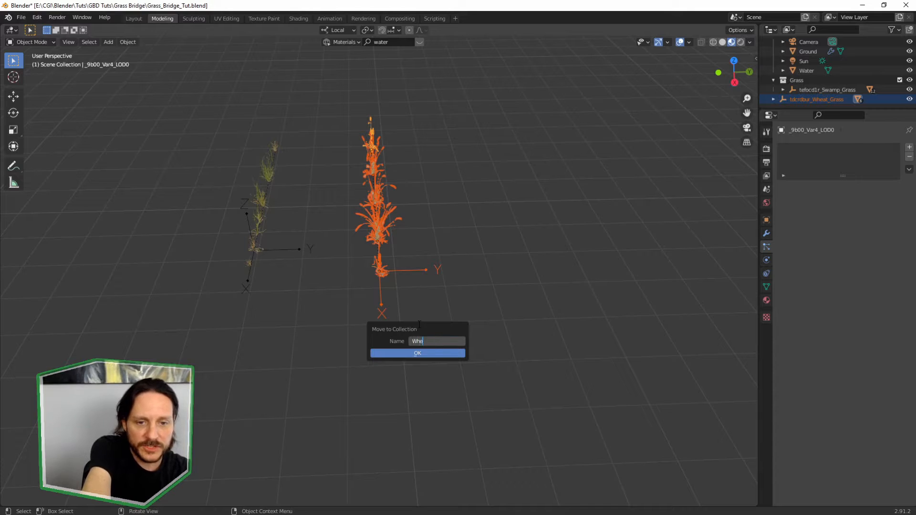
type("at")
key("Return")
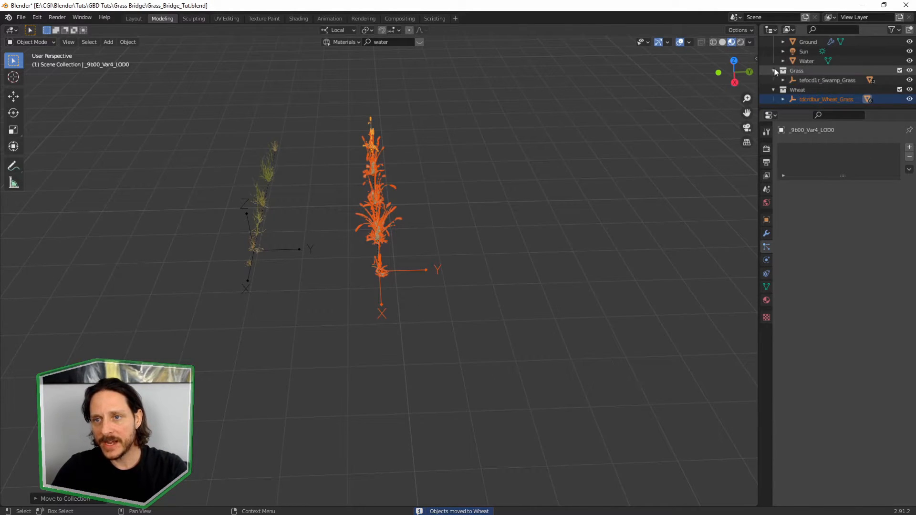
Collapse the Grass and Wheat collections in the outliner and make Grass the active collection.
left_click(774, 80)
left_click(773, 89)
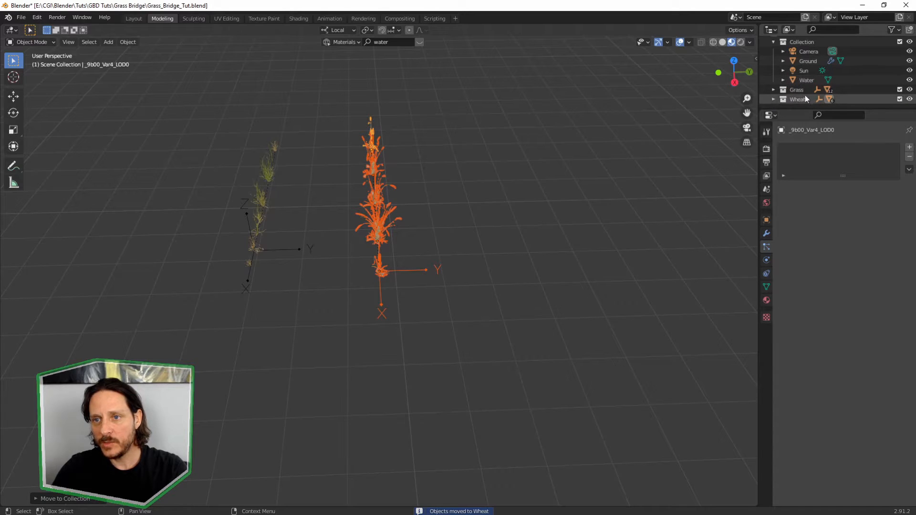
left_click(802, 90)
Add a new particle system of type Hair to the Ground object.
scroll(549, 195, "down", 6)
middle_click_drag(550, 195, 431, 237, "shift")
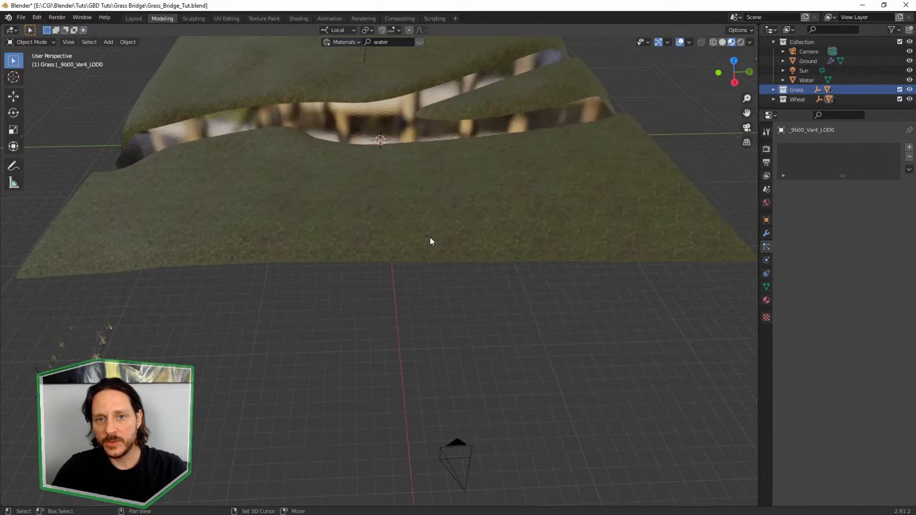
left_click(412, 207)
middle_click_drag(412, 206, 449, 279, "shift")
scroll(464, 314, "up", 1)
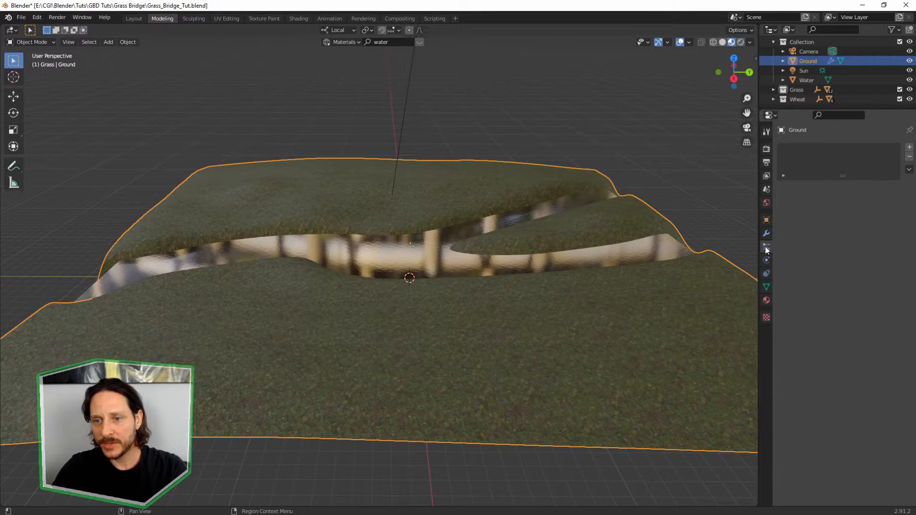
left_click(909, 148)
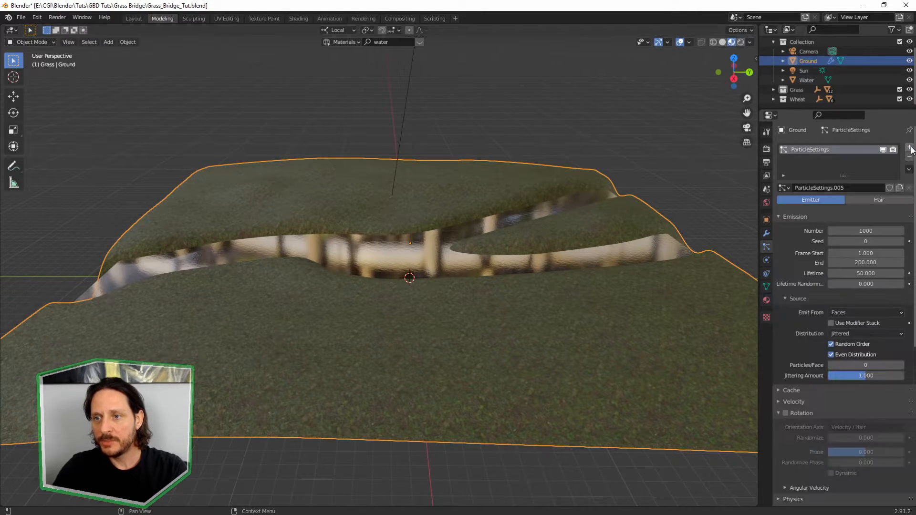
left_click(877, 200)
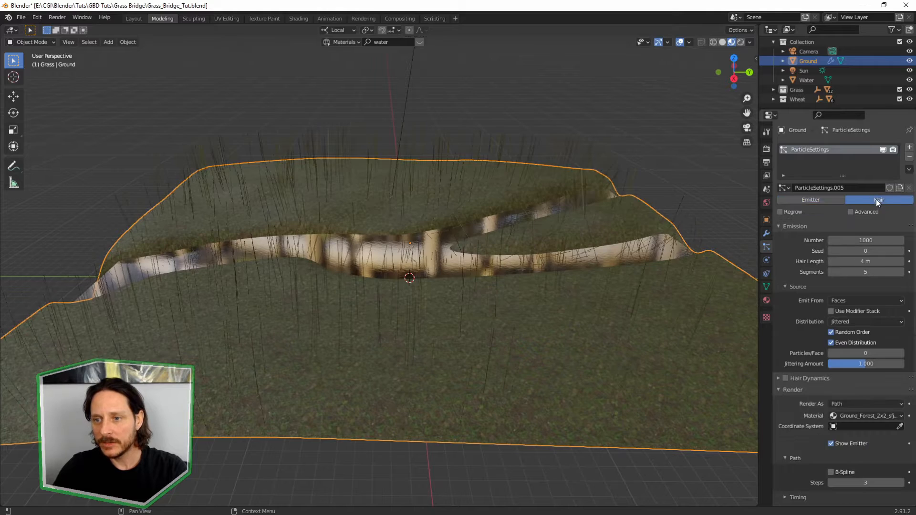
middle_click_drag(483, 276, 467, 299)
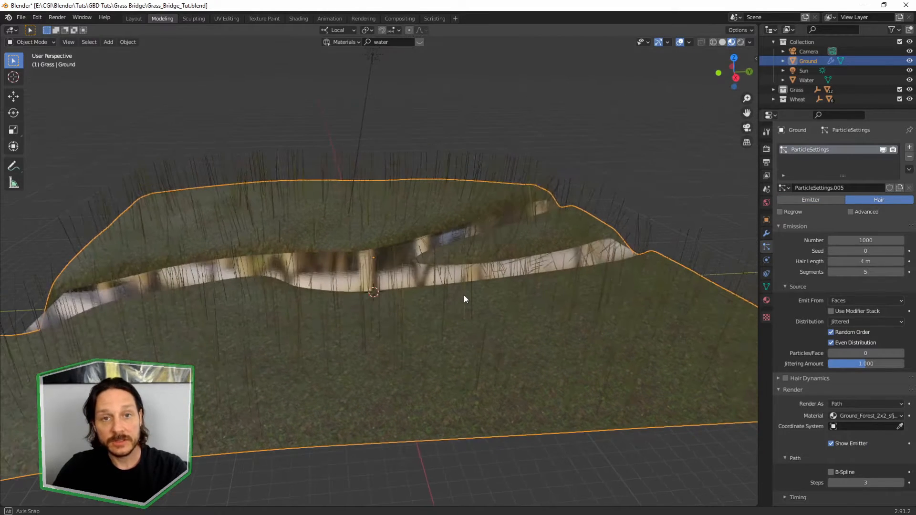
Enable the advanced hair settings and render the Ground's particles as a collection, using Grass as the instance collection.
left_click(850, 212)
scroll(852, 285, "down", 8)
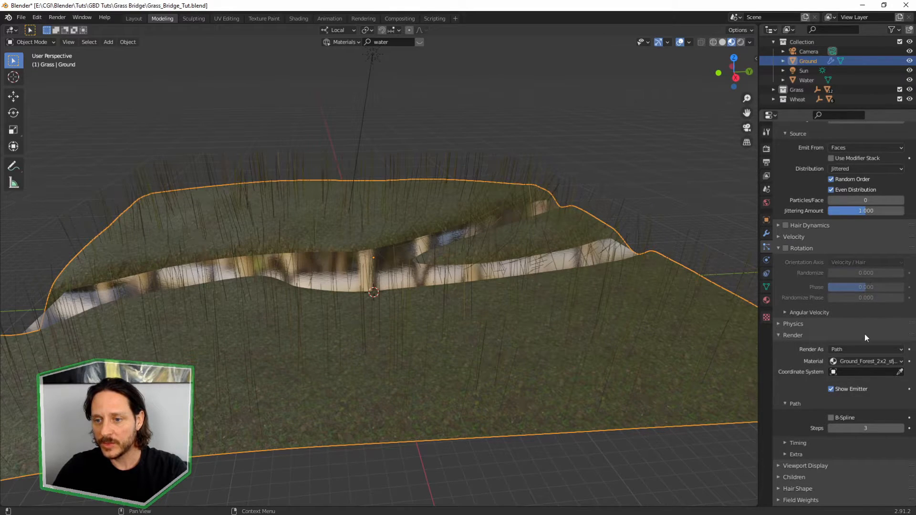
left_click(842, 350)
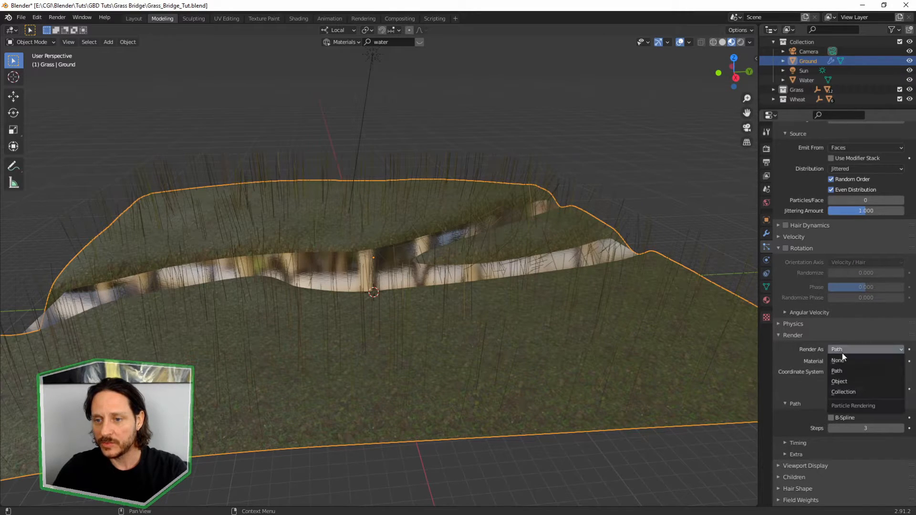
left_click(854, 391)
scroll(851, 383, "down", 2)
left_click(849, 381)
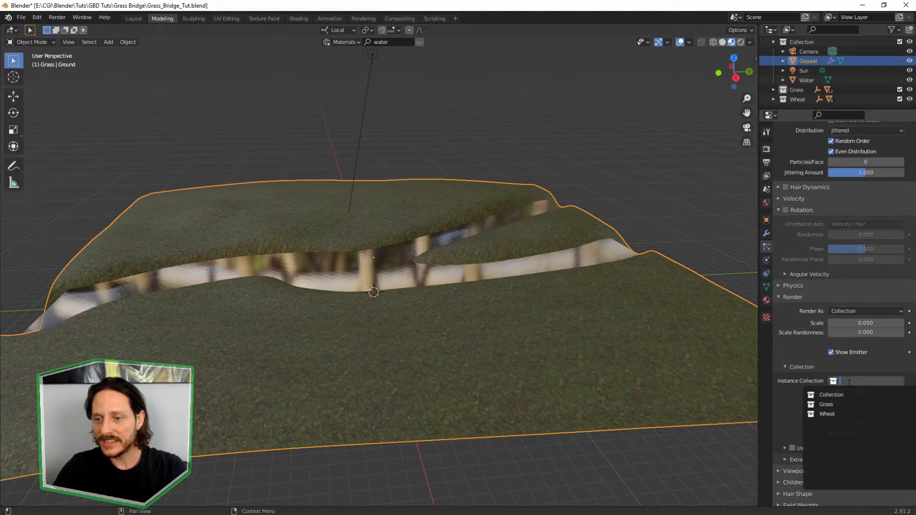
left_click(833, 405)
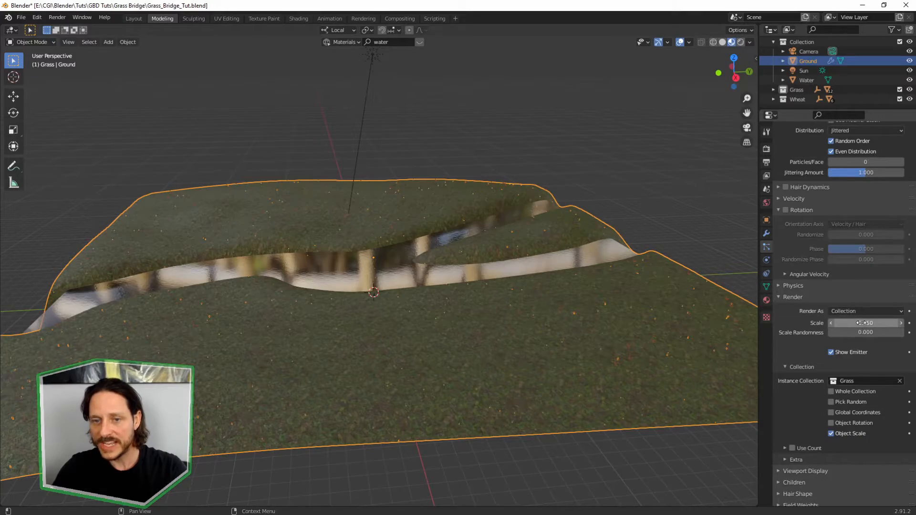
Set the particle scale to 1.290 with 0.441 randomness, and enable rotation with Randomize 0.342, Phase 0.435 and Randomize Phase 0.348.
mouse_move(861, 323)
left_mouse_down()
mouse_move(891, 323)
mouse_move(842, 332)
mouse_move(873, 331)
left_mouse_up()
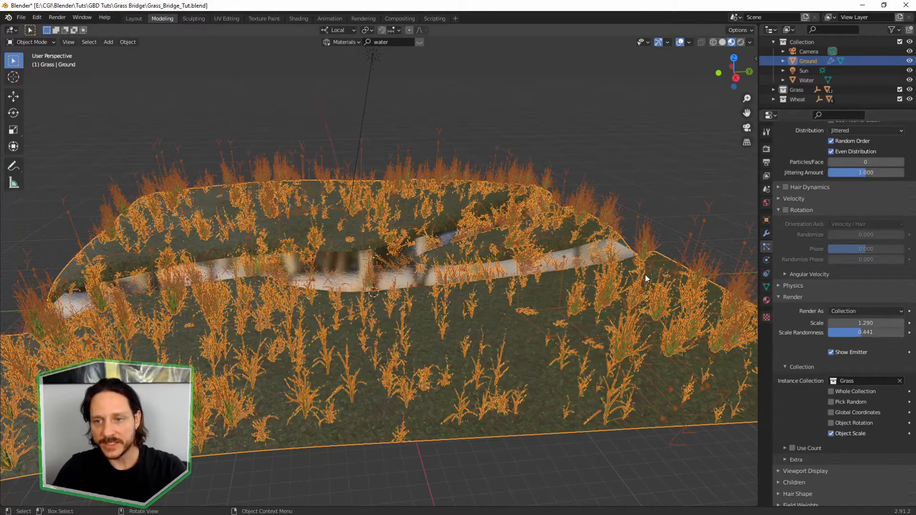
left_click(786, 210)
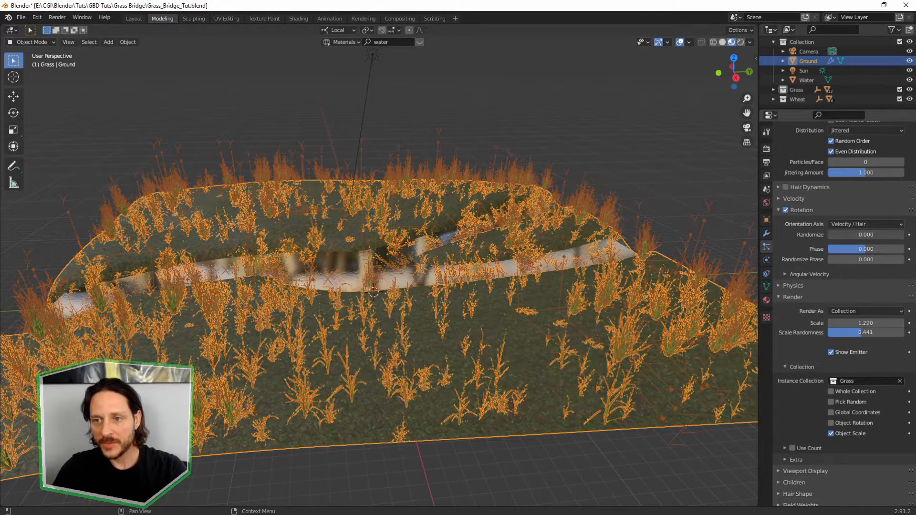
left_click_drag(873, 235, 886, 260)
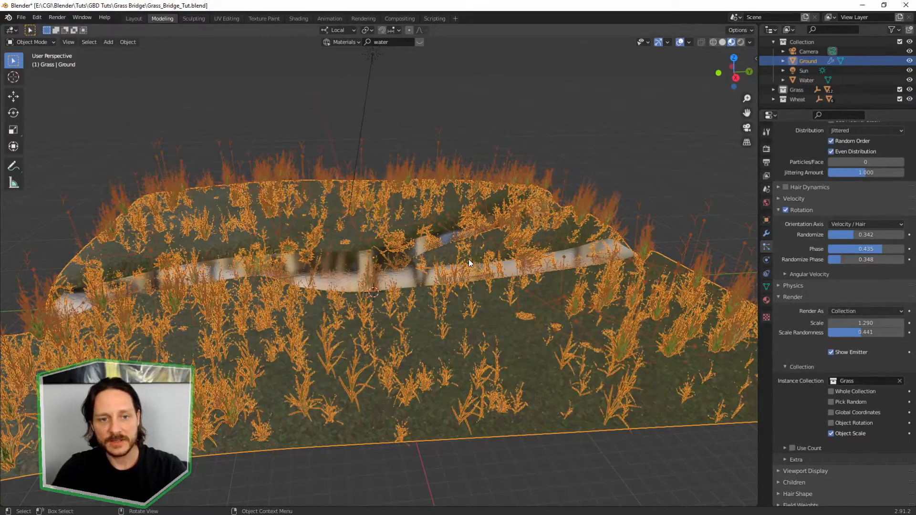
Set the number of hairs emitted by the Ground's particle system to 4000 and deselect the Ground.
middle_click_drag(469, 263, 491, 297)
scroll(808, 303, "up", 5)
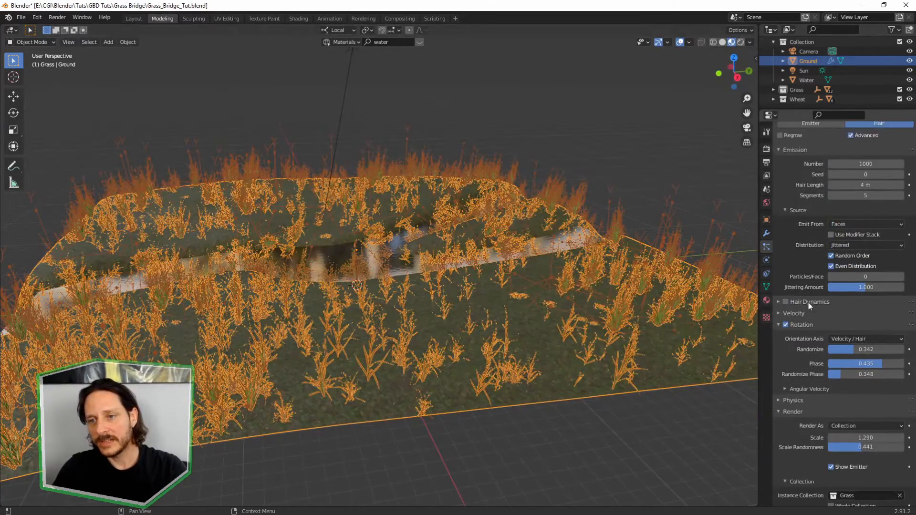
scroll(809, 302, "up", 2)
left_click(866, 203)
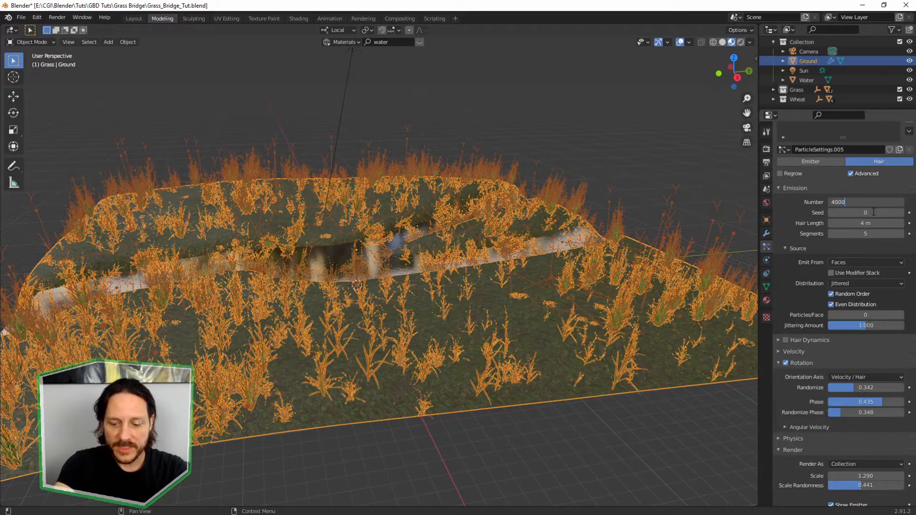
type("4000")
key("Return")
middle_click_drag(337, 265, 412, 205)
left_click(411, 206)
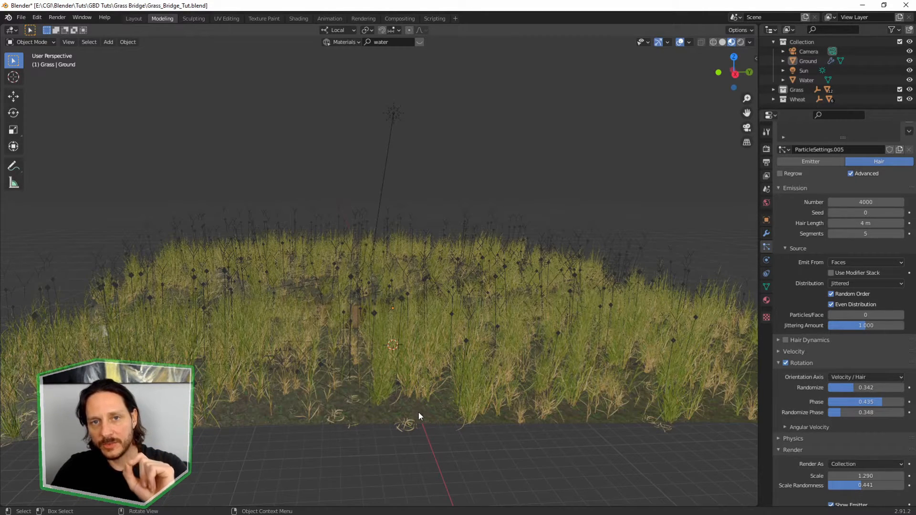
Select the Ground and add a vertex group named Grass to its mesh.
left_click(432, 418)
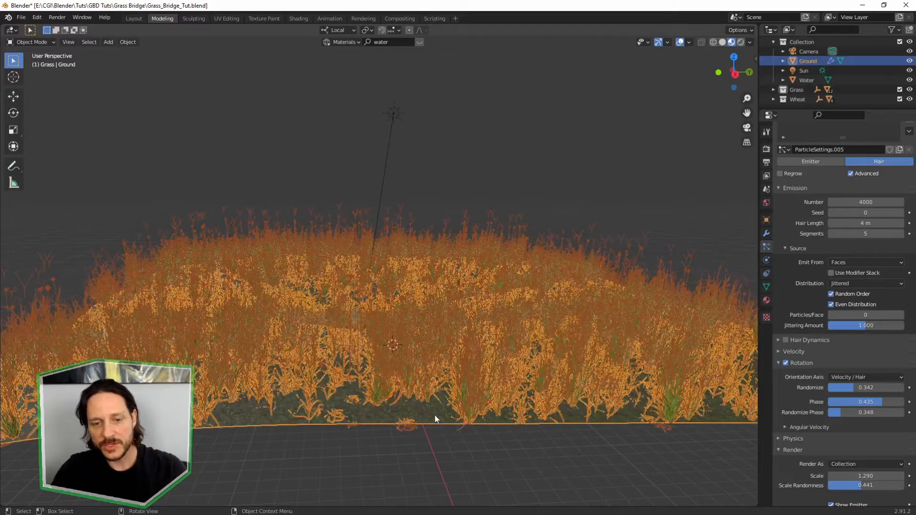
middle_click_drag(436, 342, 437, 397)
scroll(451, 313, "up", 3)
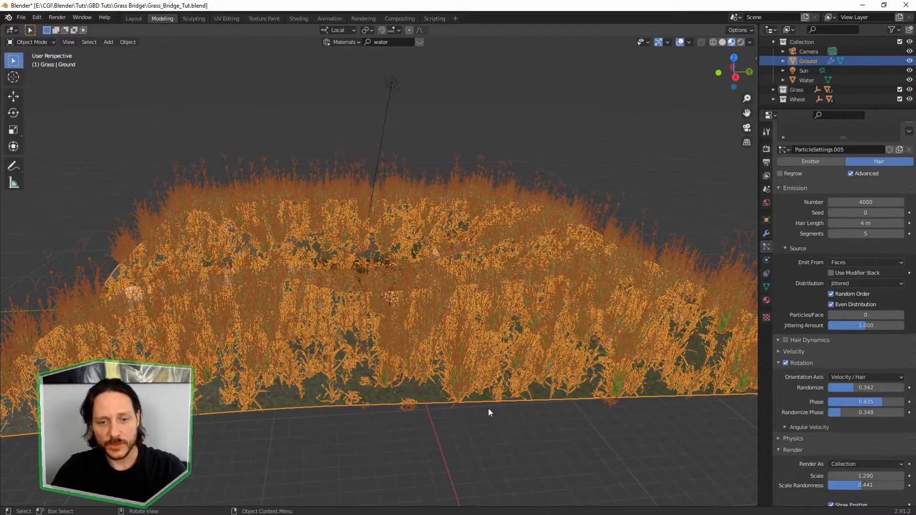
left_click(767, 286)
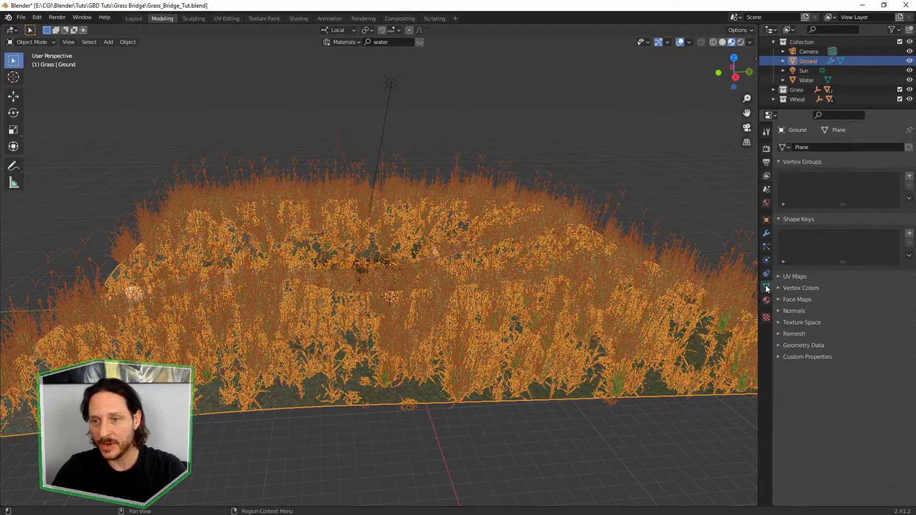
left_click(909, 176)
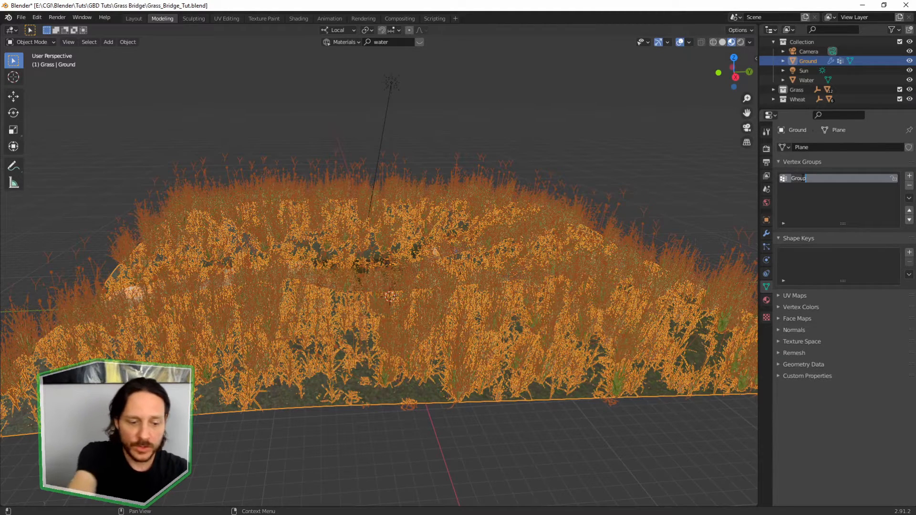
type("Grass")
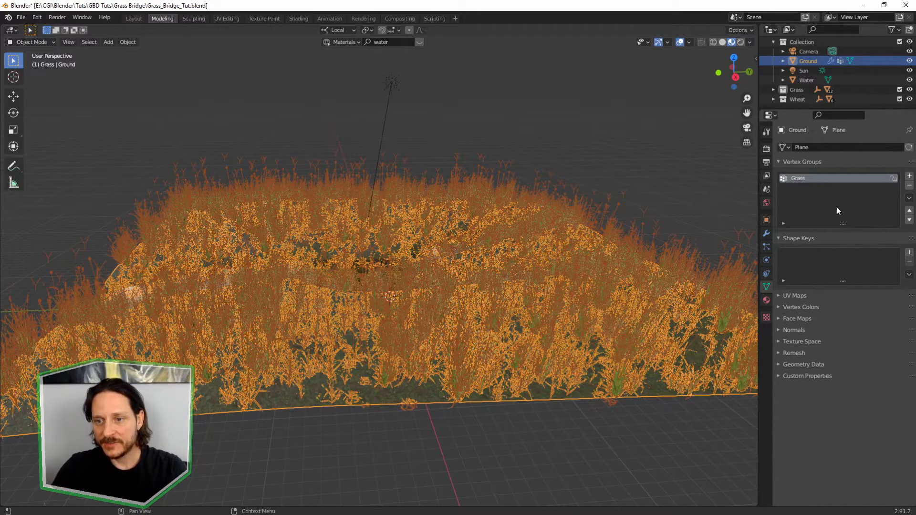
Switch the Ground to Weight Paint mode and set the Draw brush weight to 1.000.
middle_click_drag(446, 309, 528, 287)
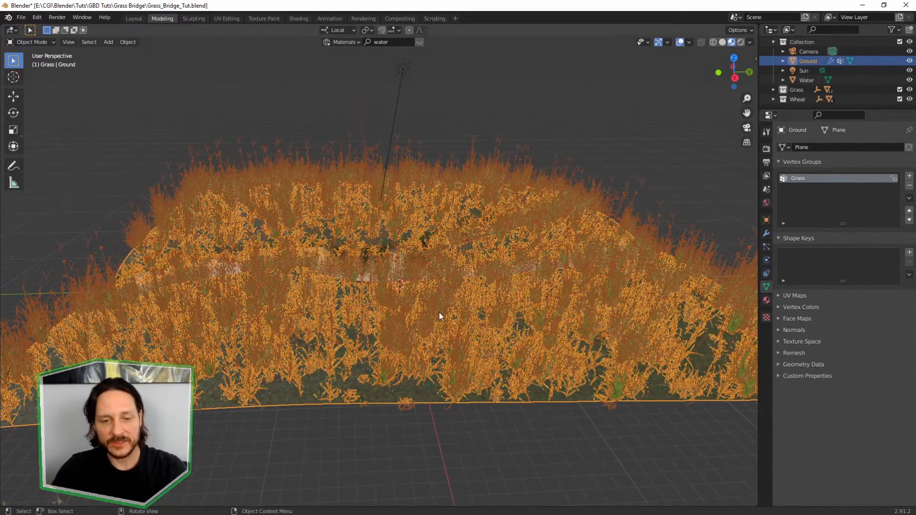
key("ctrl+Tab")
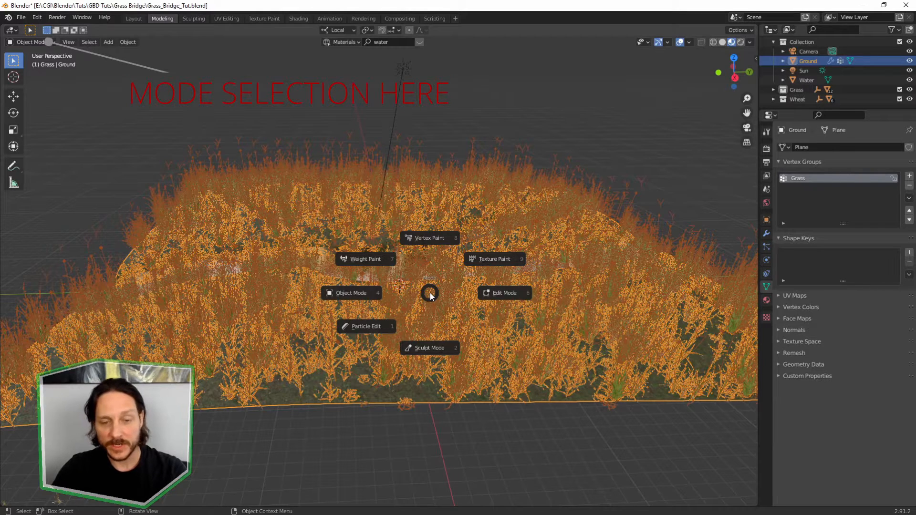
left_click(375, 261)
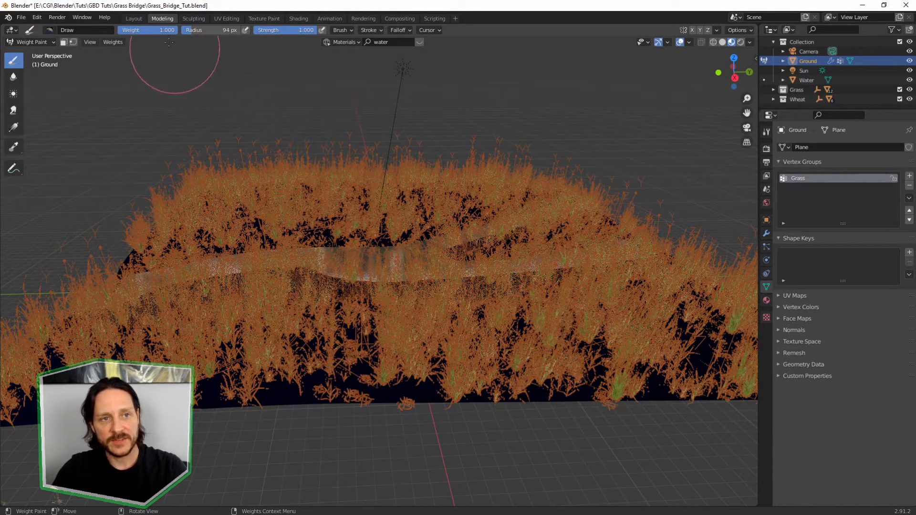
left_click_drag(170, 30, 120, 30)
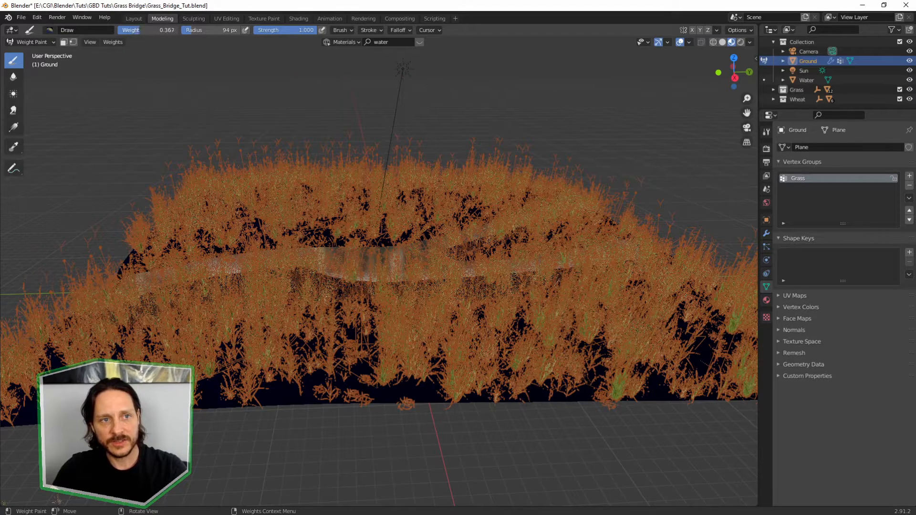
mouse_move(165, 30)
left_mouse_down()
mouse_move(120, 30)
mouse_move(177, 30)
left_mouse_up()
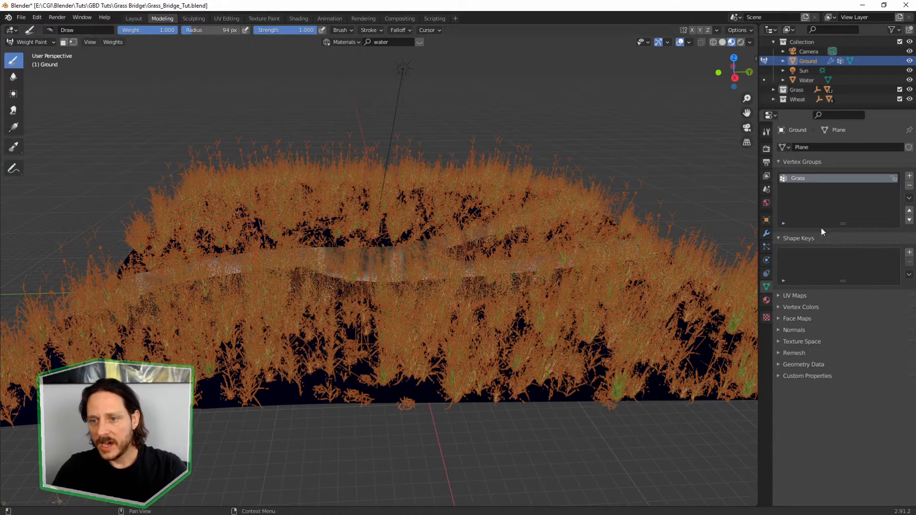
Turn off the viewport display of the Ground's particle system to expose the bare surface.
left_click(766, 246)
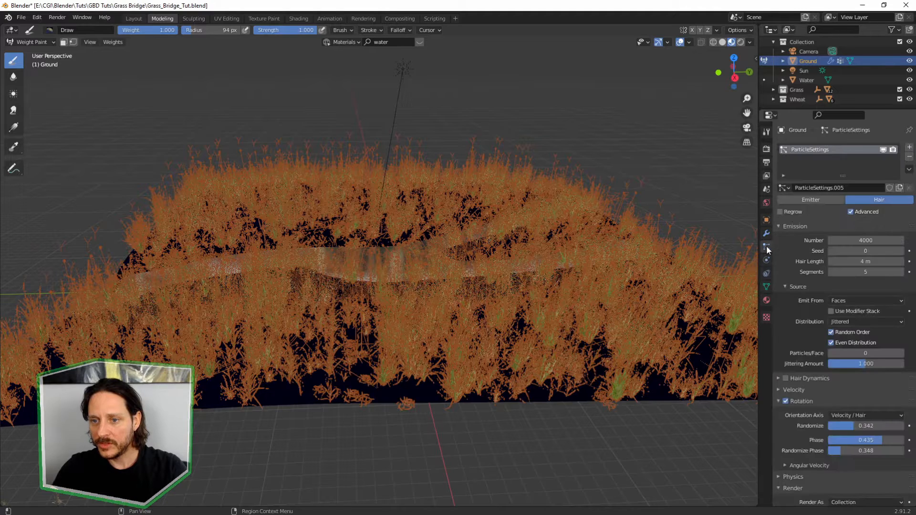
left_click(884, 150)
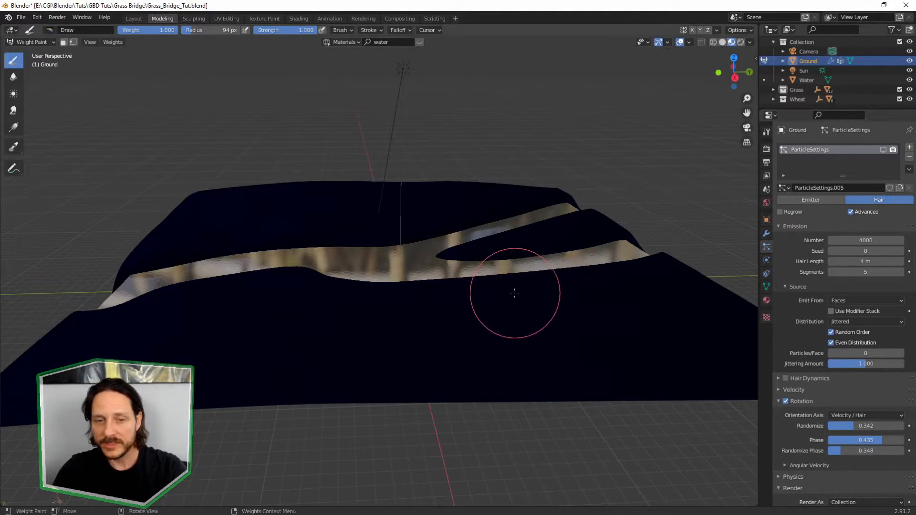
middle_click_drag(511, 286, 488, 291)
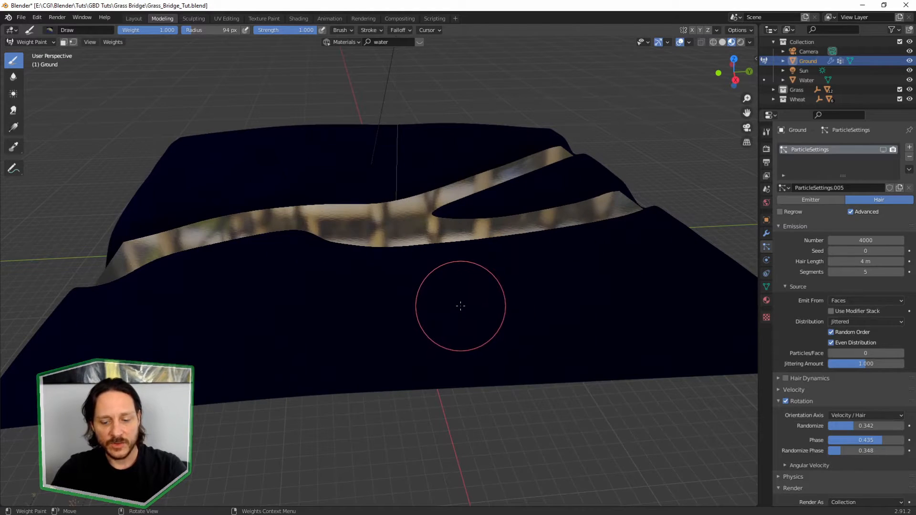
From the camera view, paint full weight over the near bank, far bank and strip between the river branches within the frame.
key("KP_0")
scroll(479, 320, "down", 2)
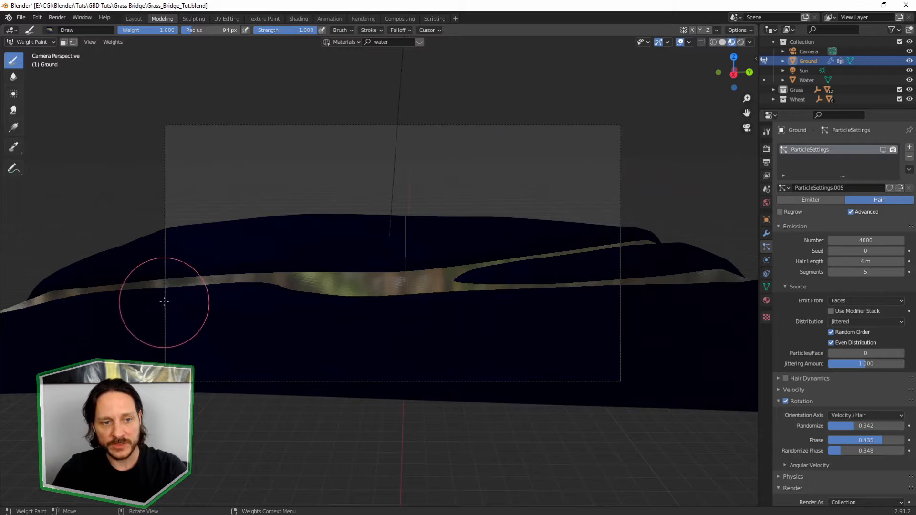
mouse_move(163, 298)
left_mouse_down()
mouse_move(160, 339)
mouse_move(190, 365)
mouse_move(229, 372)
mouse_move(549, 378)
mouse_move(613, 353)
mouse_move(615, 291)
mouse_move(511, 302)
mouse_move(300, 300)
mouse_move(246, 268)
mouse_move(242, 317)
mouse_move(436, 329)
mouse_move(602, 313)
mouse_move(352, 333)
mouse_move(220, 311)
mouse_move(292, 349)
mouse_move(593, 347)
mouse_move(548, 316)
left_mouse_up()
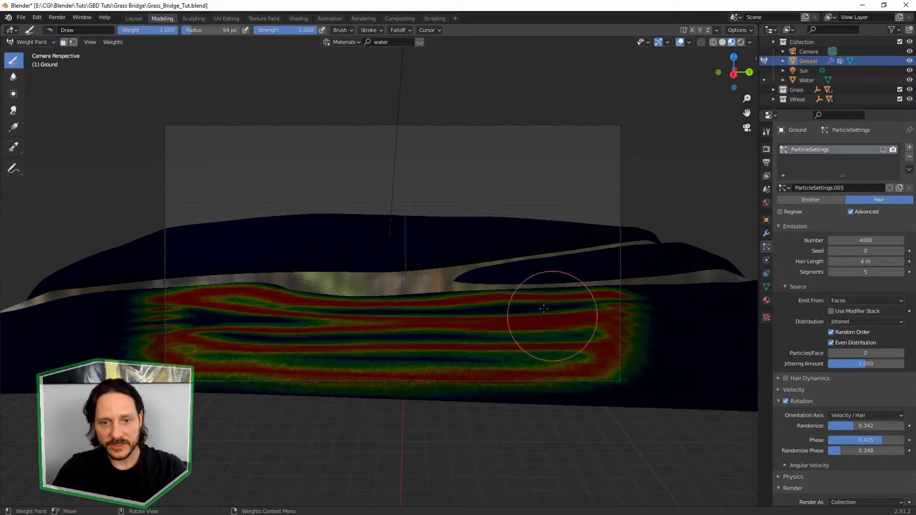
mouse_move(482, 277)
left_mouse_down()
mouse_move(456, 260)
mouse_move(613, 242)
mouse_move(520, 248)
mouse_move(575, 227)
mouse_move(364, 248)
mouse_move(239, 231)
mouse_move(120, 241)
mouse_move(267, 224)
mouse_move(391, 235)
mouse_move(465, 210)
mouse_move(259, 219)
mouse_move(575, 276)
mouse_move(556, 223)
left_mouse_up()
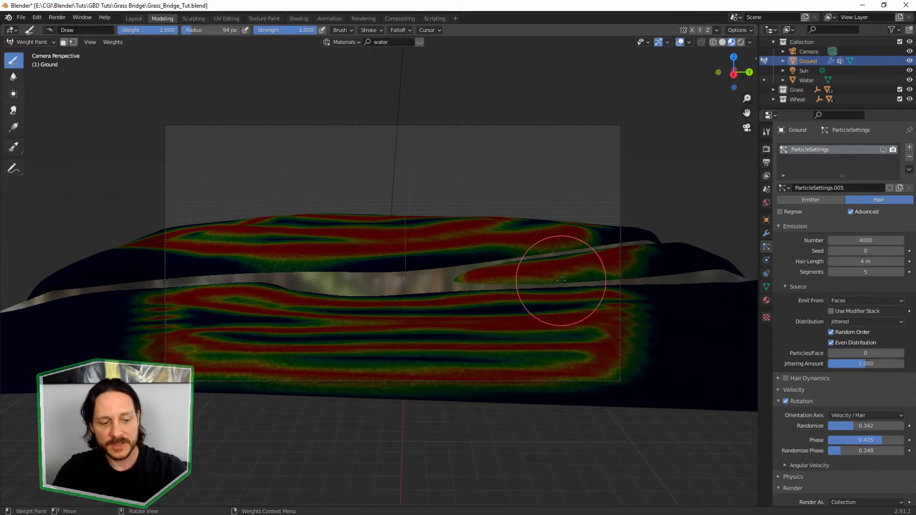
Return to Object Mode and assign the Grass vertex group to the particle system's Density.
key("ctrl+Tab")
left_click(473, 281)
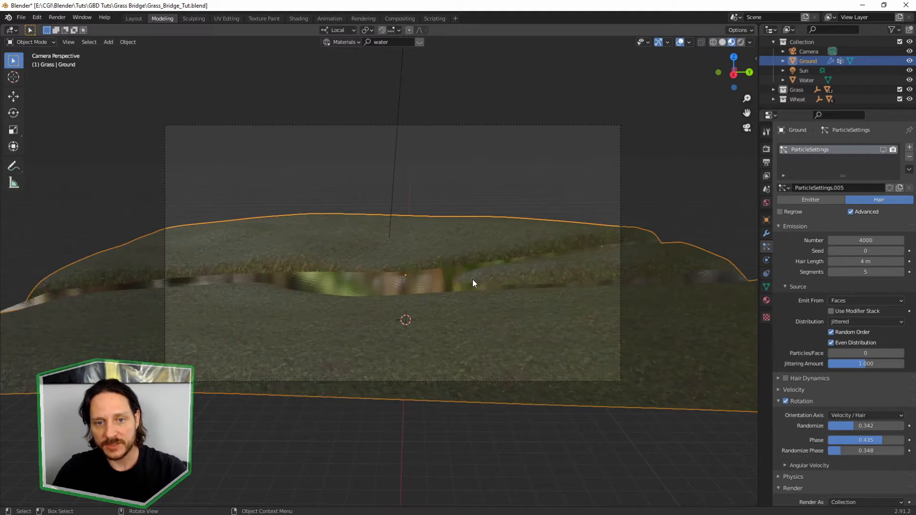
scroll(809, 350, "down", 15)
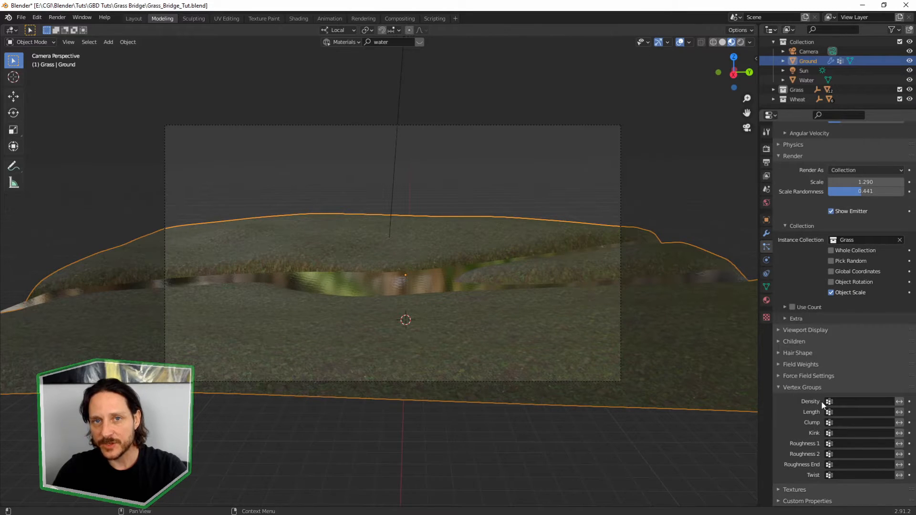
left_click(853, 402)
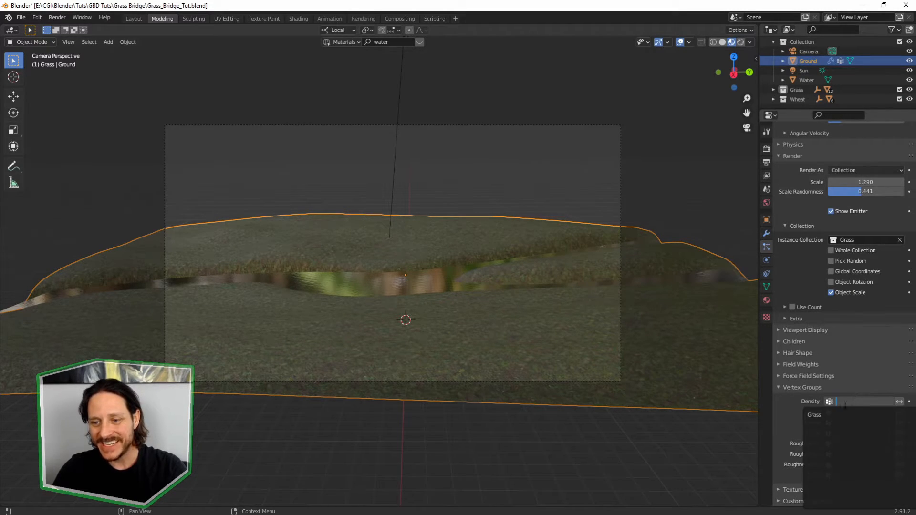
left_click(819, 413)
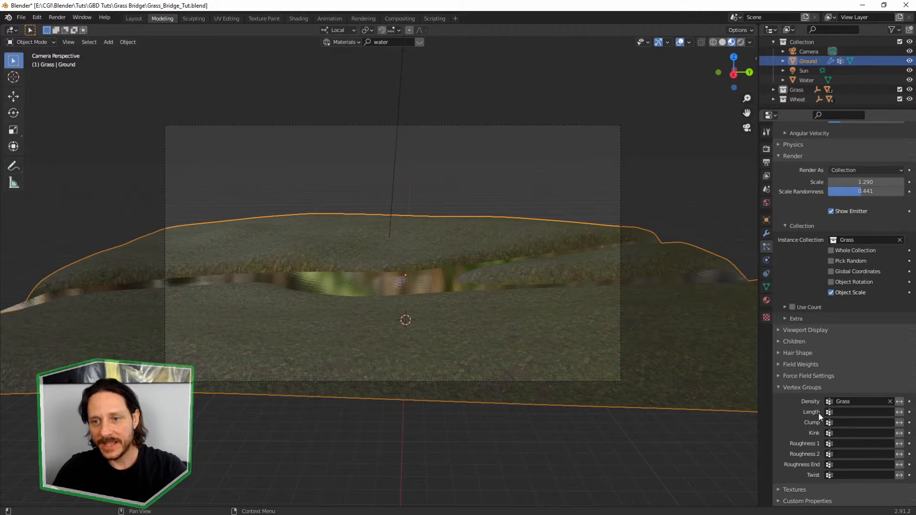
Turn the particle system's viewport display back on and deselect the Ground.
scroll(821, 406, "up", 15)
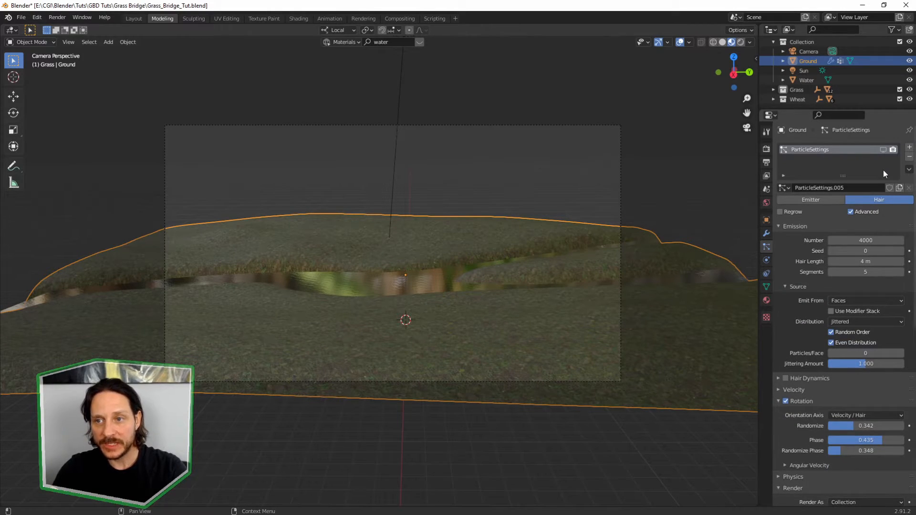
left_click(884, 150)
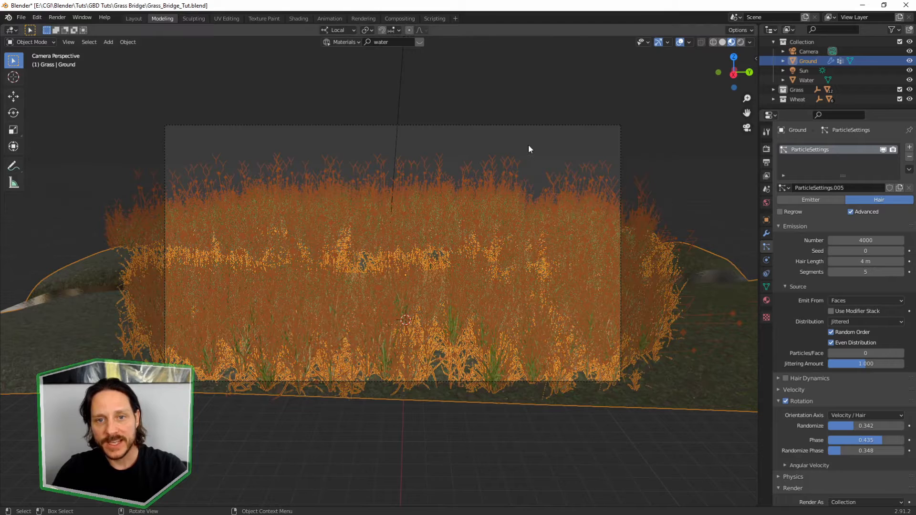
left_click(529, 145)
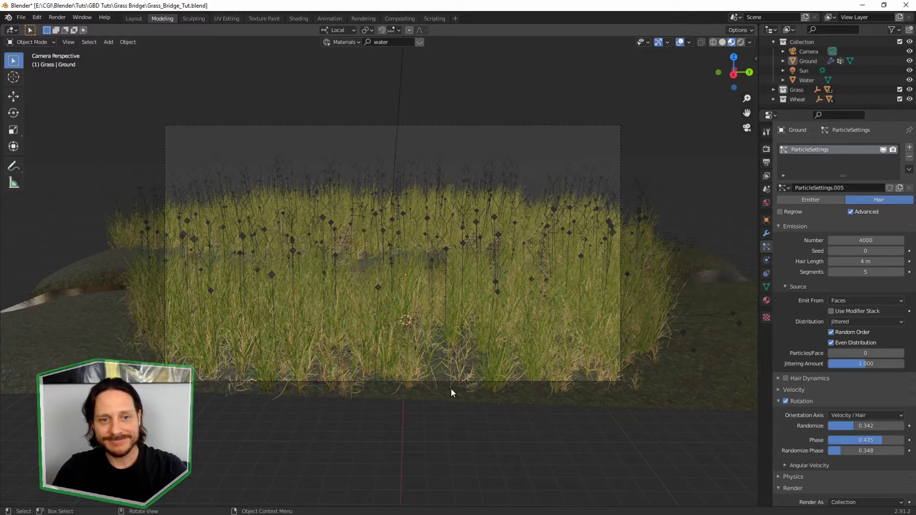
Set the render scale of the Ground's grass particles to 0.780.
left_click(440, 375)
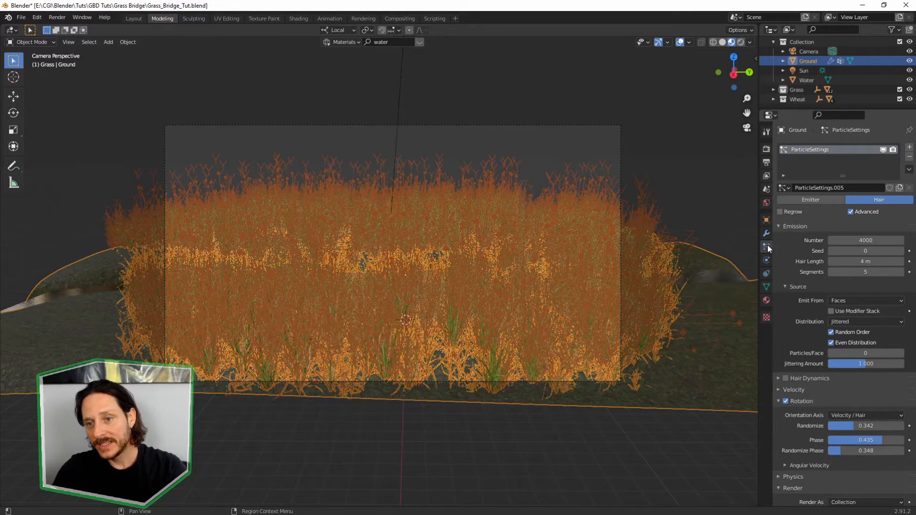
scroll(851, 384, "down", 4)
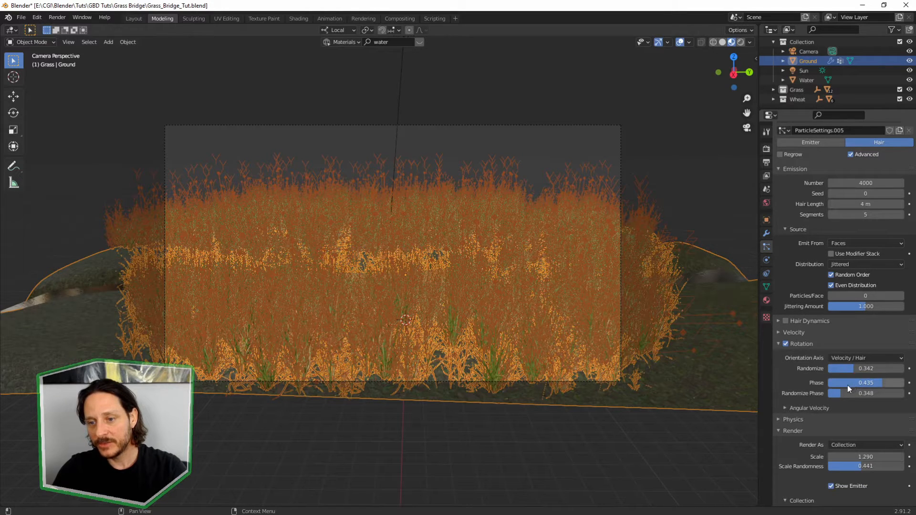
scroll(834, 388, "down", 3)
left_click_drag(836, 381, 785, 380)
left_click(549, 161)
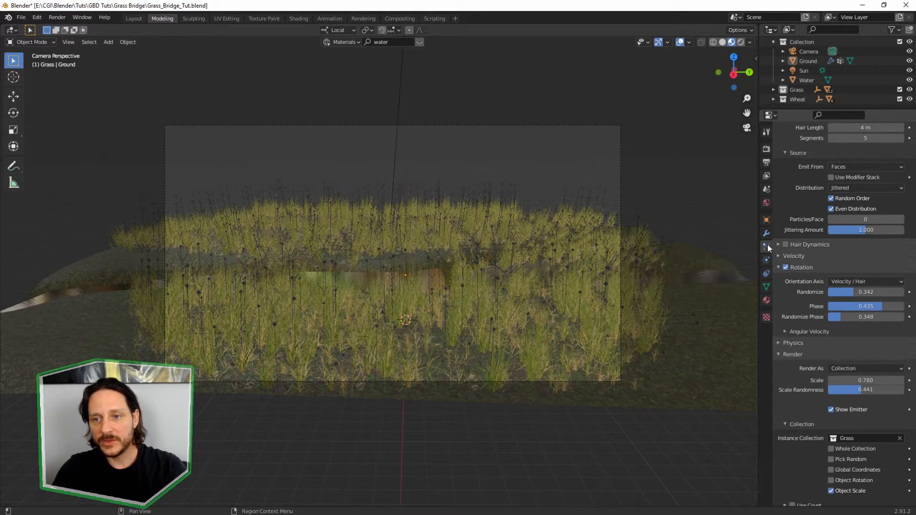
Add a second particle system to the Ground.
scroll(818, 279, "up", 7)
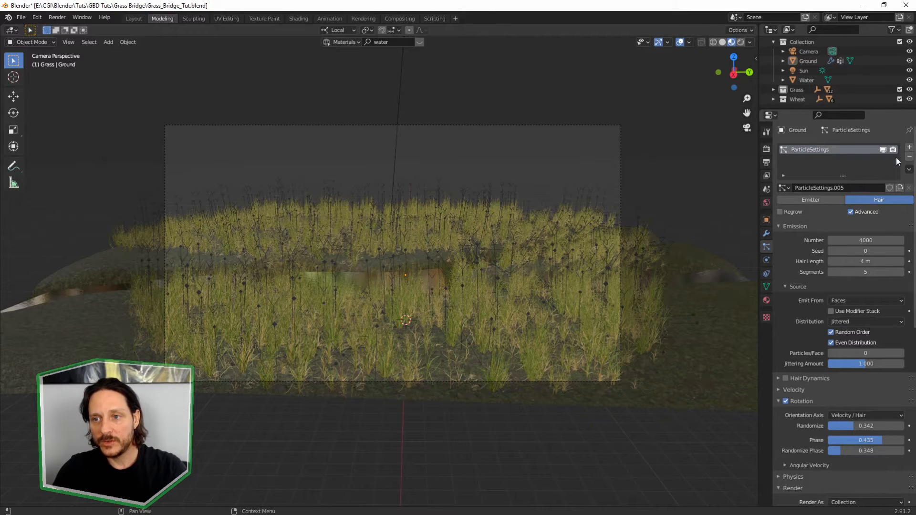
left_click(909, 147)
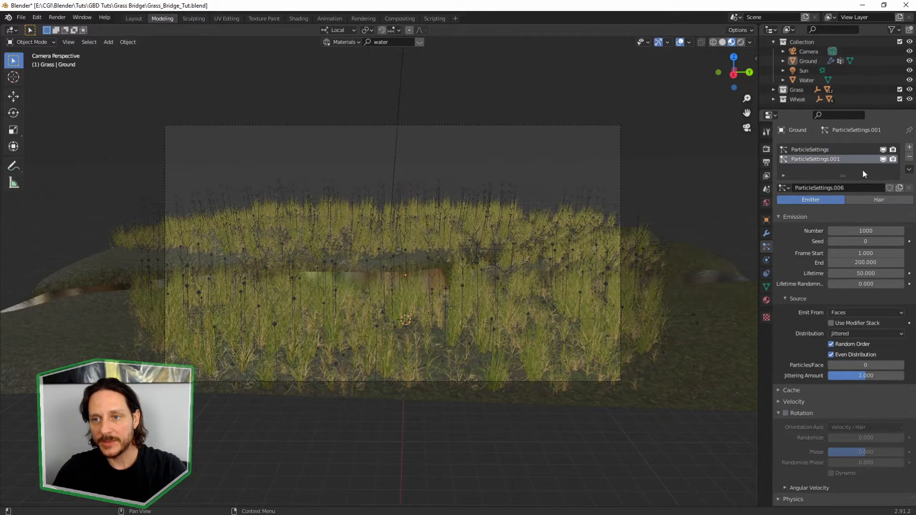
Rename the Ground's first particle system to Wheat and turn off its viewport display.
left_click(822, 151)
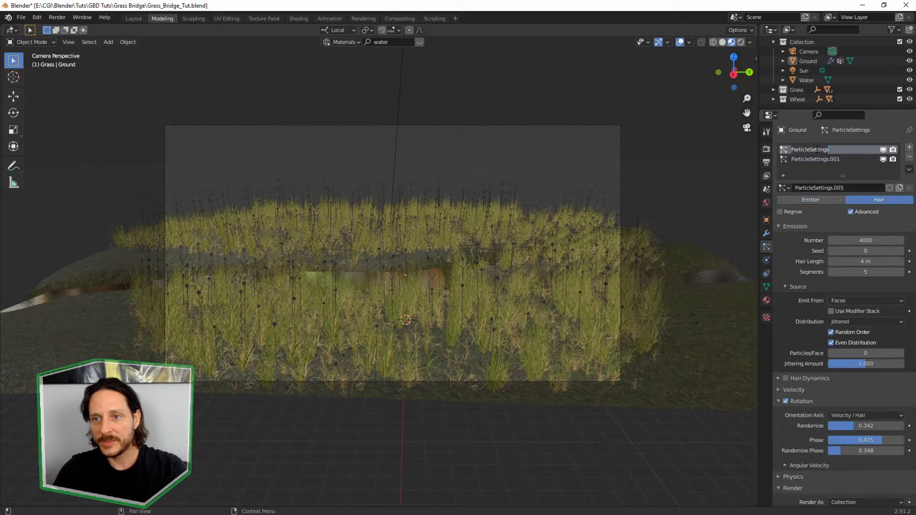
double_click(816, 149)
type("Whe")
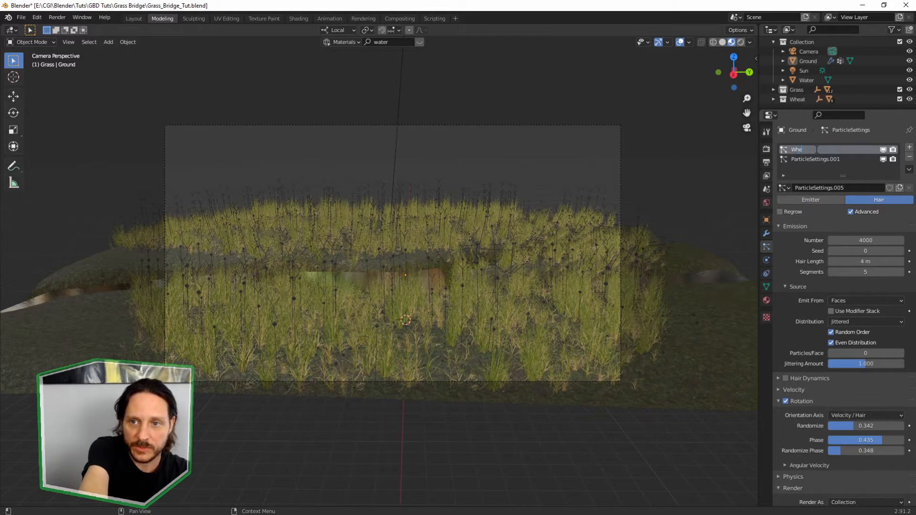
type("at")
key("Return")
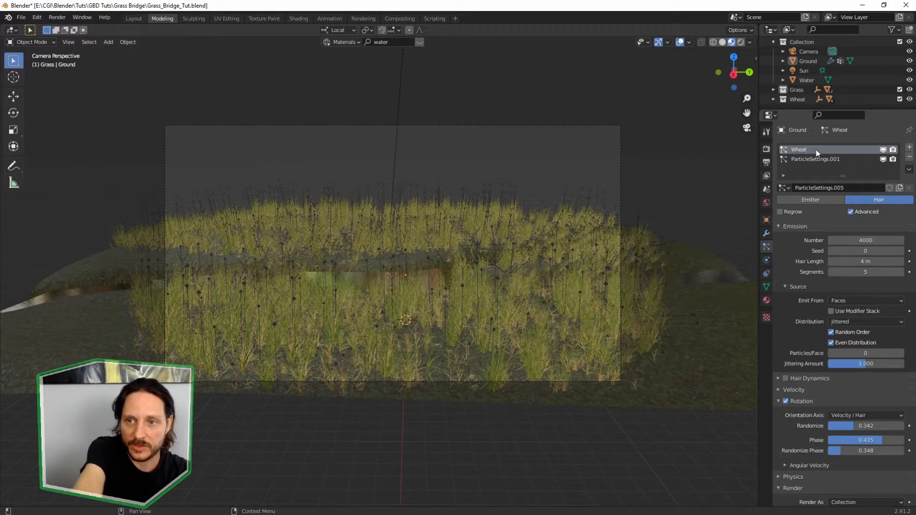
left_click(882, 150)
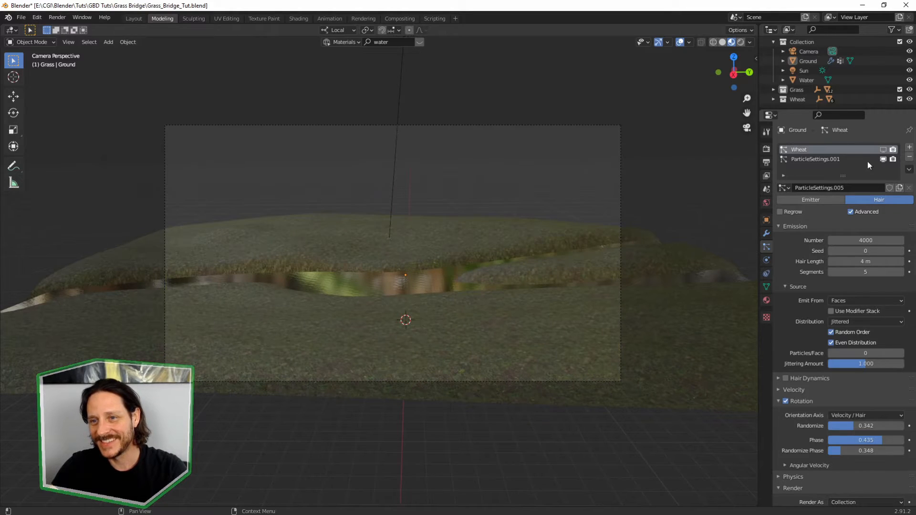
Rename the Ground's first particle system to Grass and the second one to Wheat.
double_click(801, 150)
type("Grass")
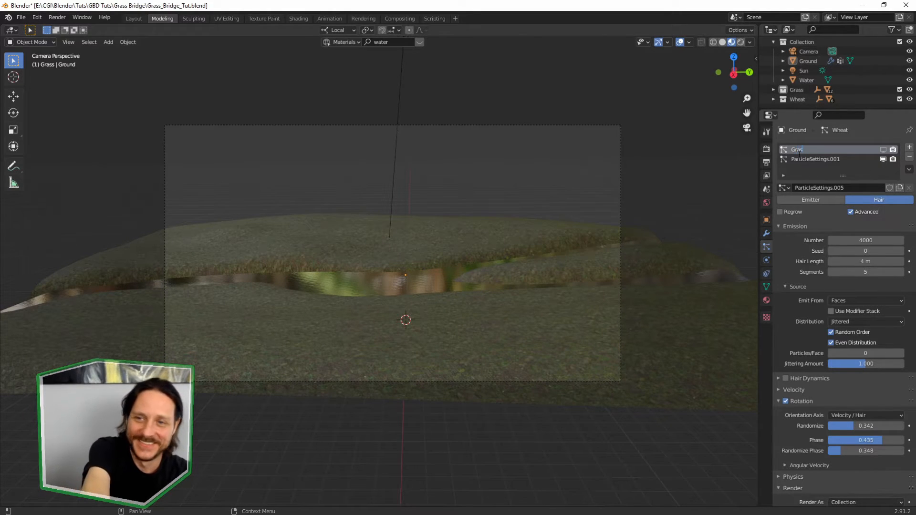
key("Return")
double_click(814, 161)
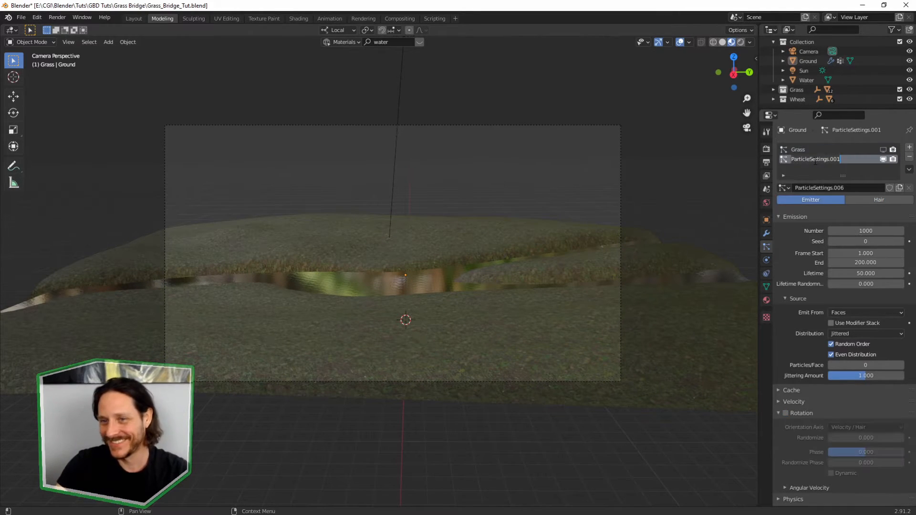
type("Wheat")
key("Return")
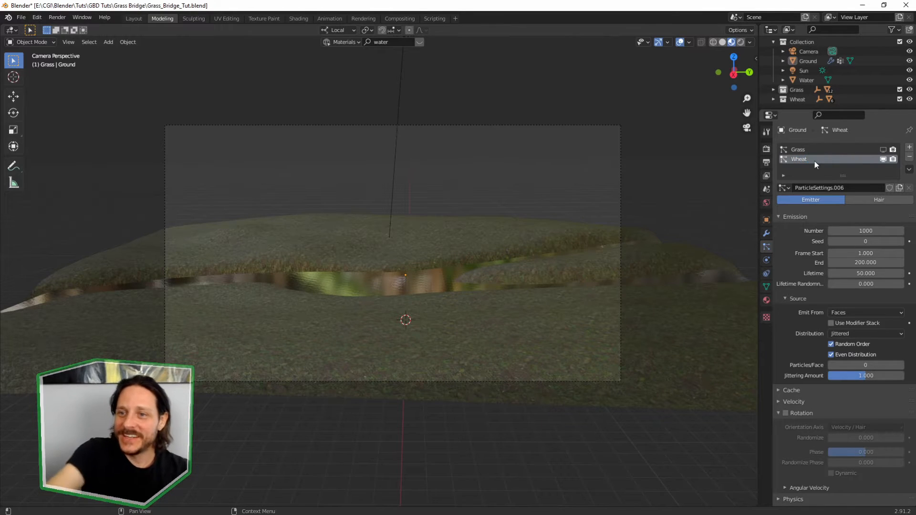
Select the Ground, switch its Wheat particle system to Hair, and render it as a Collection.
left_click(537, 313)
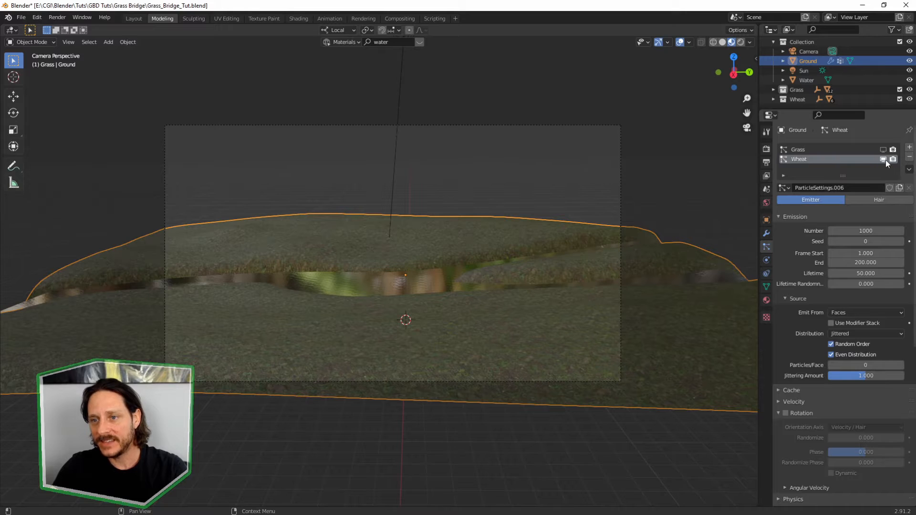
left_click(879, 199)
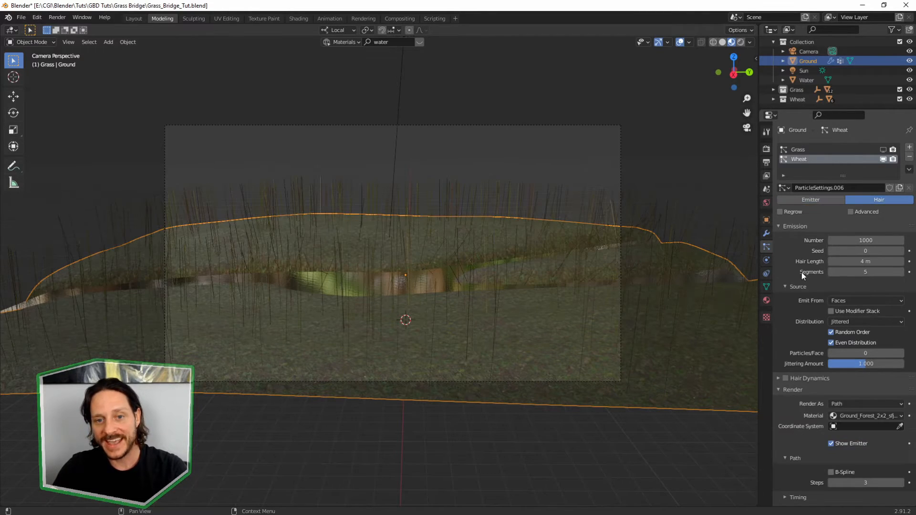
scroll(829, 292, "down", 8)
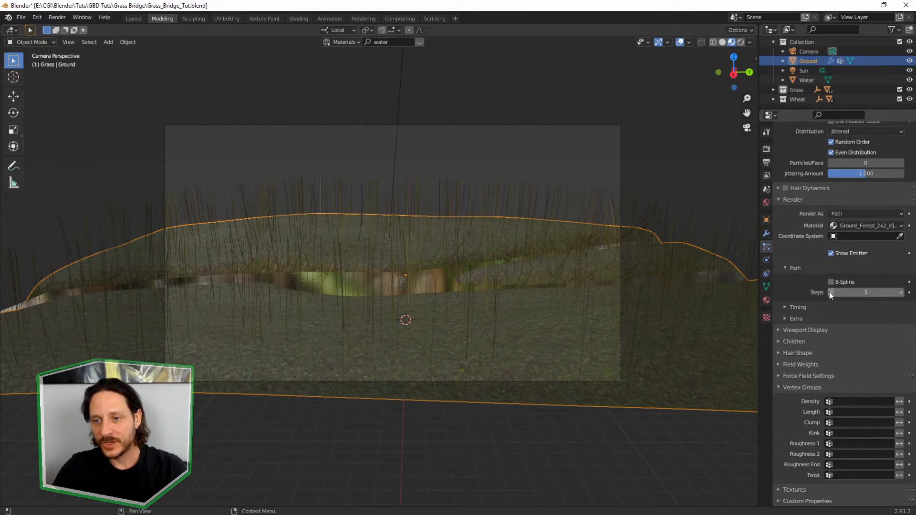
scroll(829, 292, "up", 1)
left_click(841, 233)
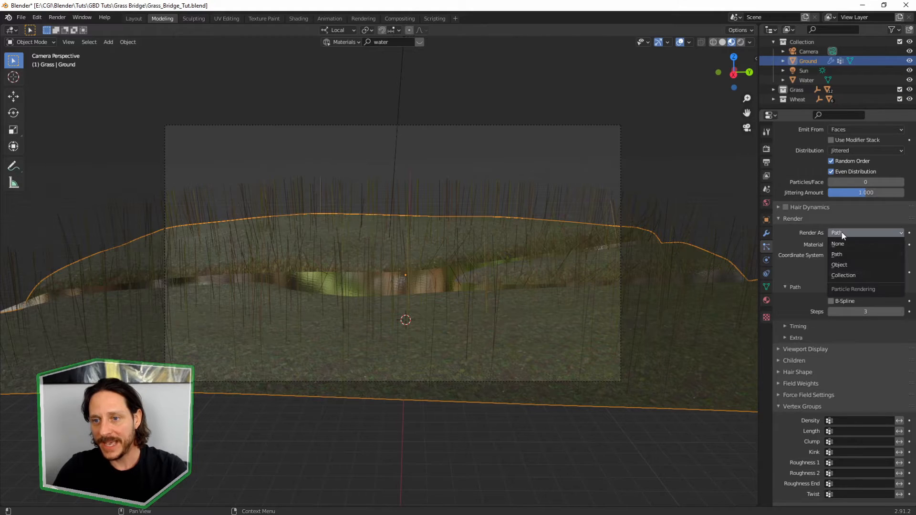
left_click(839, 234)
left_click(839, 233)
left_click(845, 273)
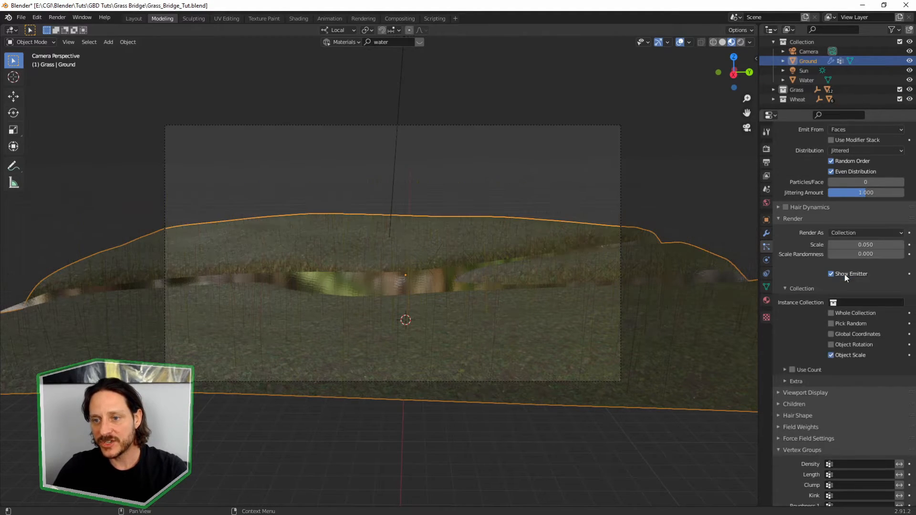
Use the Wheat collection as the particle instances, with scale 0.570 and scale randomness 0.354.
left_click(847, 302)
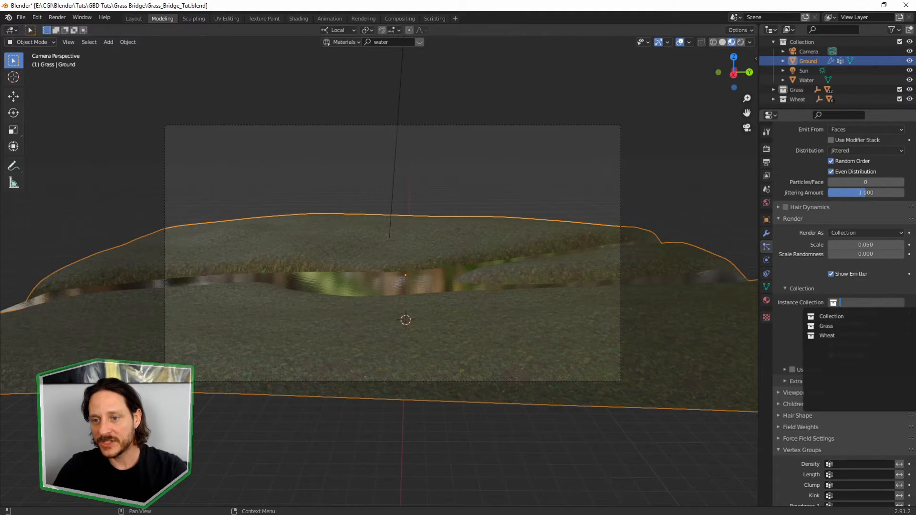
left_click(829, 336)
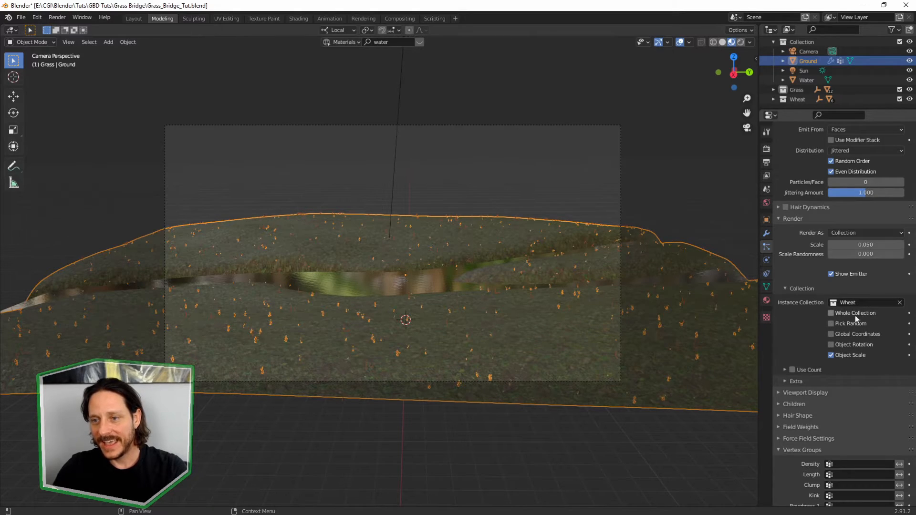
left_click_drag(844, 245, 880, 254)
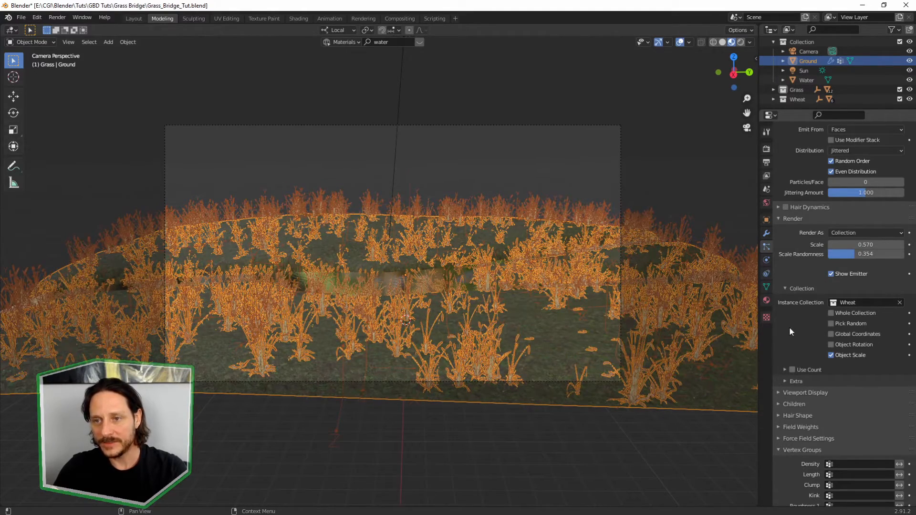
Add a second vertex group to the Ground and name it Wheat.
scroll(786, 330, "up", 8)
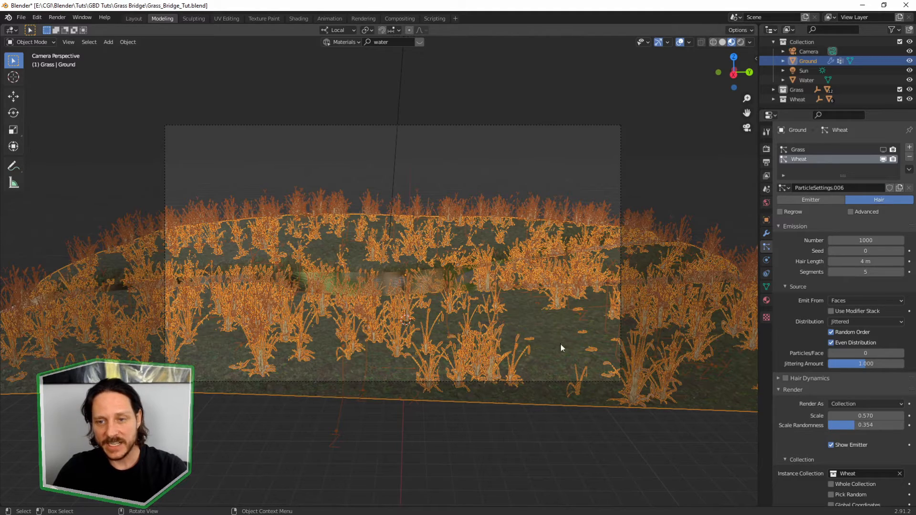
left_click(766, 286)
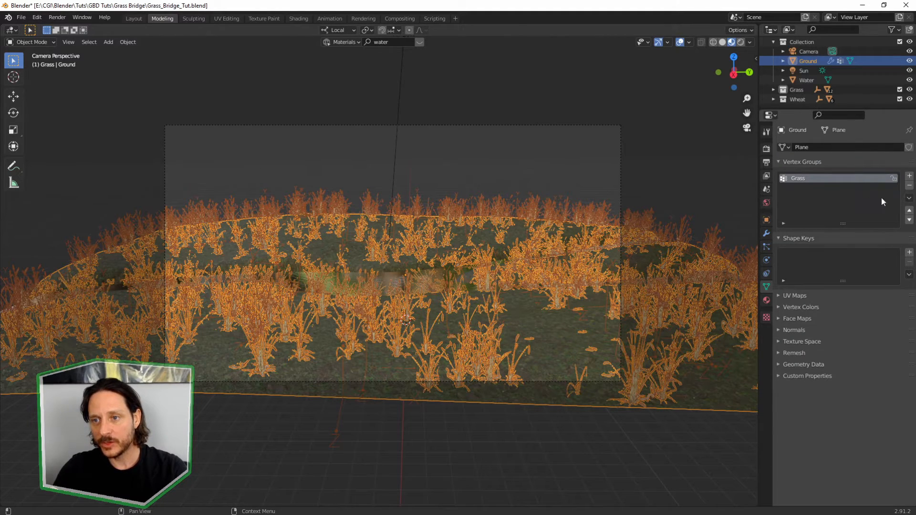
left_click(910, 176)
double_click(801, 188)
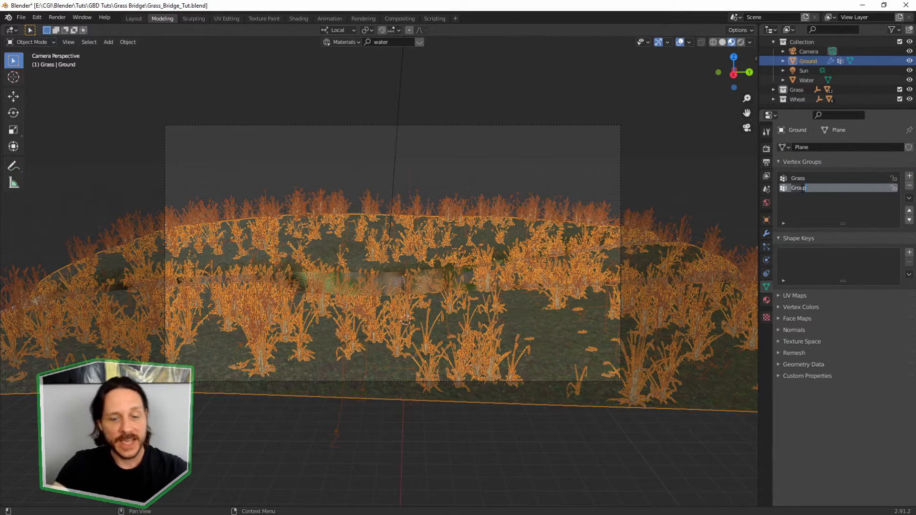
type("Wheat")
key("Return")
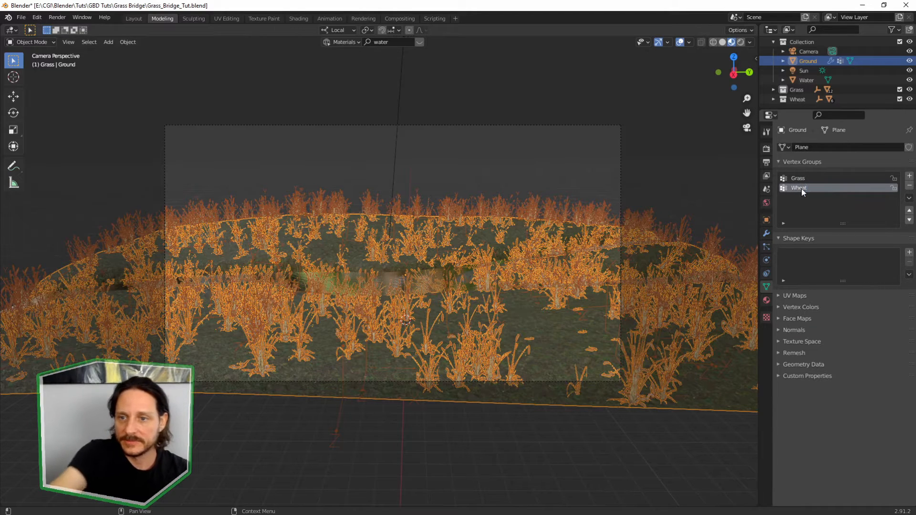
Put the Ground into Weight Paint mode and turn off the Wheat system's viewport display.
key("ctrl+Tab")
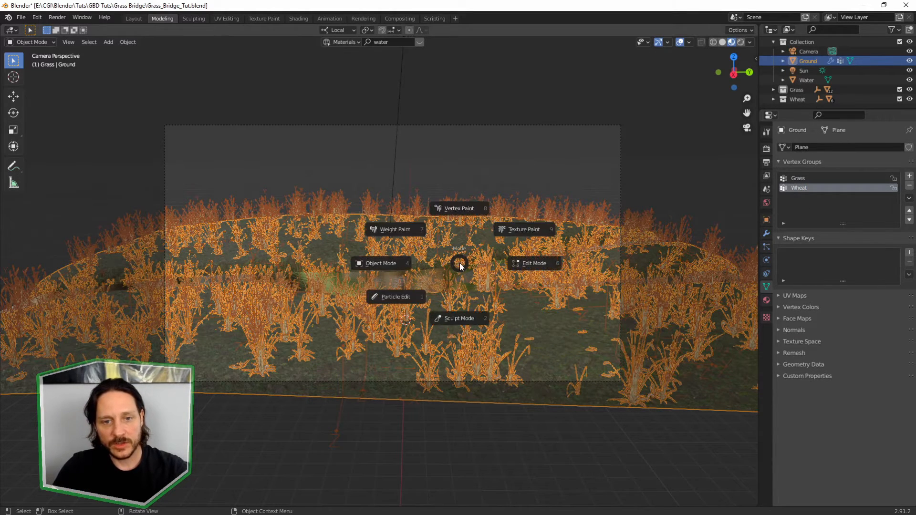
left_click(404, 231)
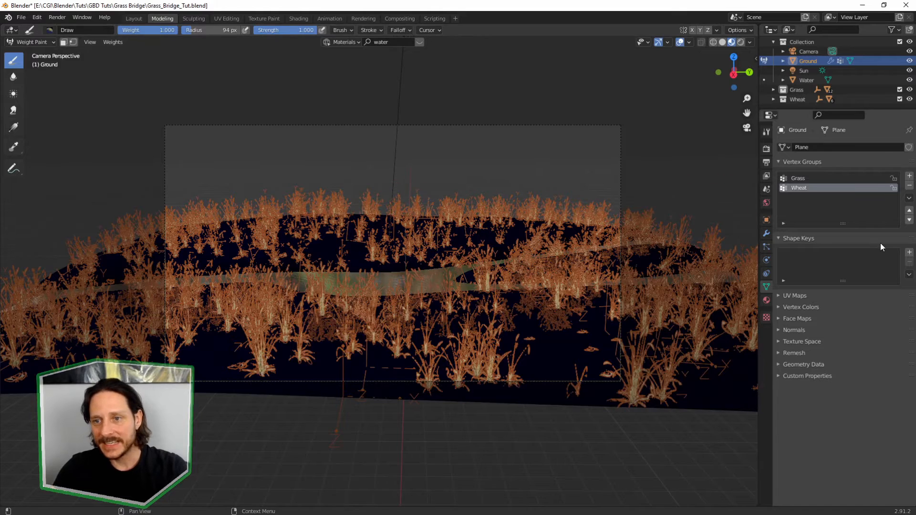
left_click(766, 247)
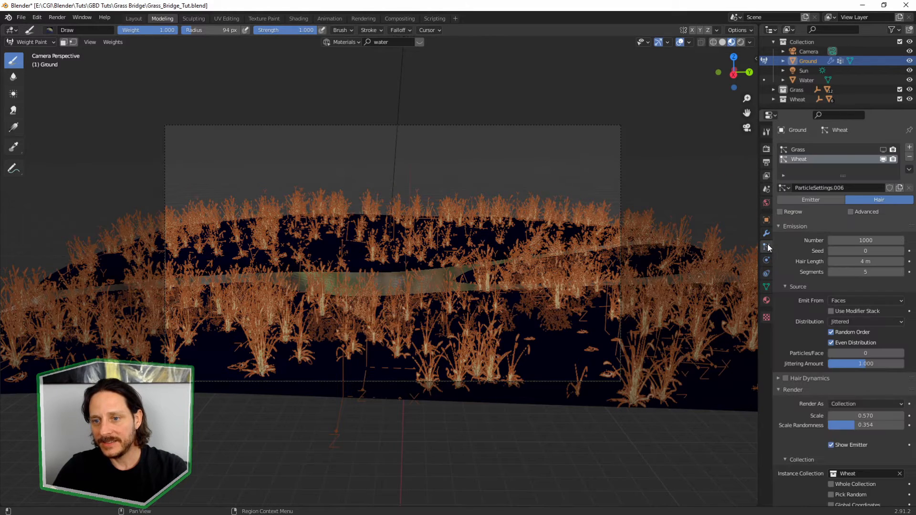
left_click(883, 159)
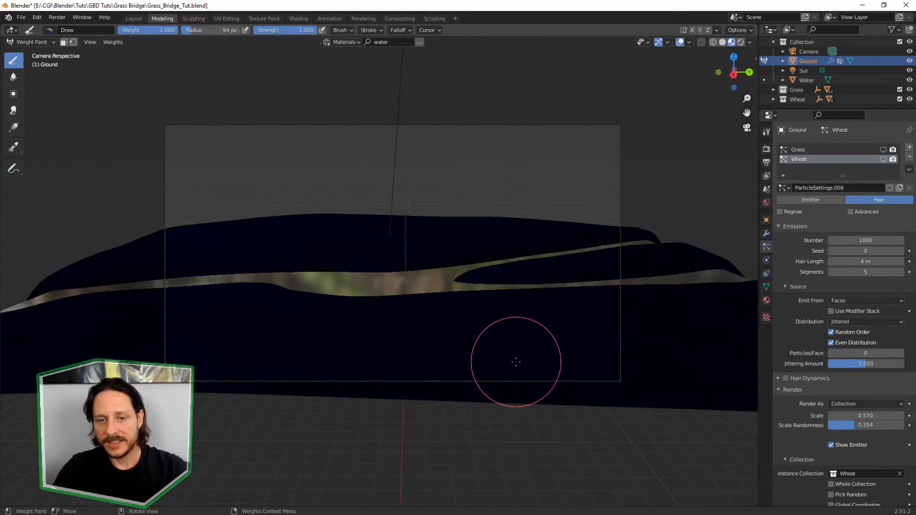
Paint scattered full-weight patches along both river banks and over the hills within the camera frame.
mouse_move(354, 302)
left_mouse_down()
mouse_move(209, 301)
mouse_move(184, 332)
mouse_move(525, 339)
mouse_move(562, 360)
mouse_move(538, 231)
mouse_move(381, 222)
mouse_move(225, 229)
mouse_move(281, 205)
mouse_move(208, 270)
mouse_move(380, 257)
left_mouse_up()
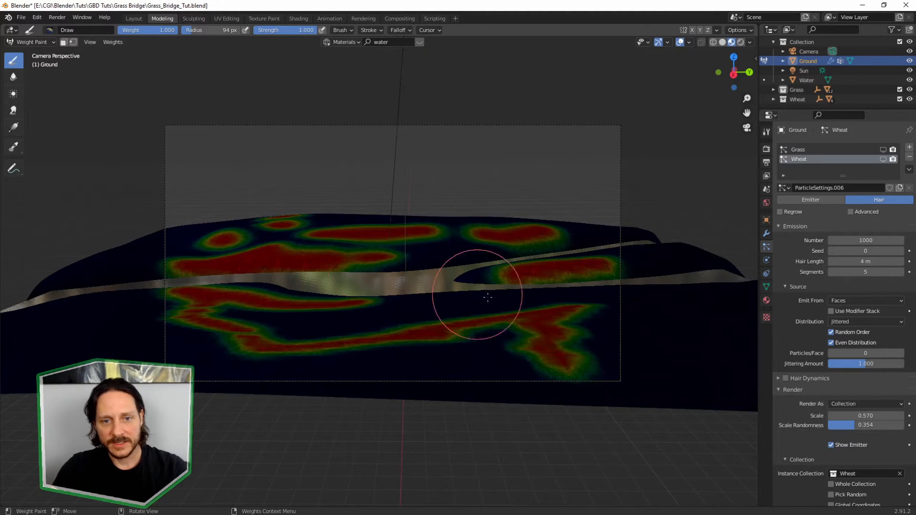
left_click_drag(469, 358, 415, 361)
left_click(425, 306)
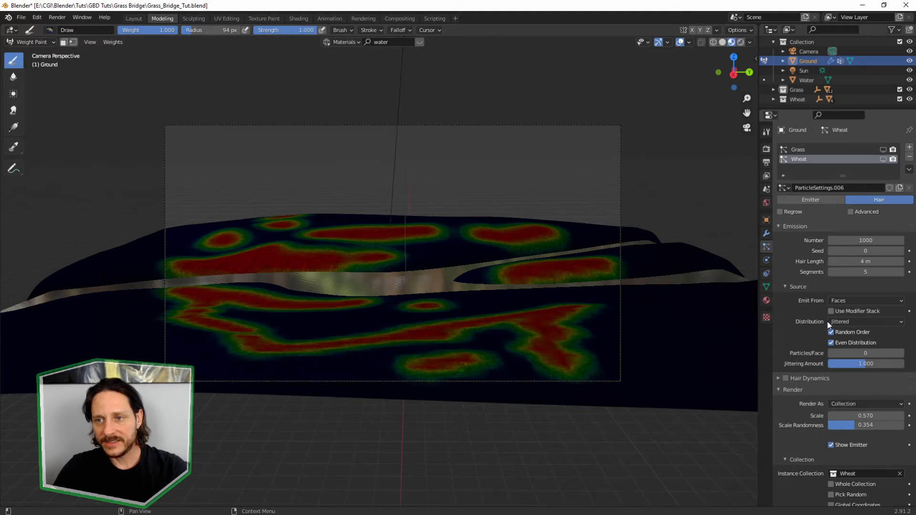
Turn the Wheat system's viewport display back on and assign the Wheat vertex group to its density.
left_click(883, 159)
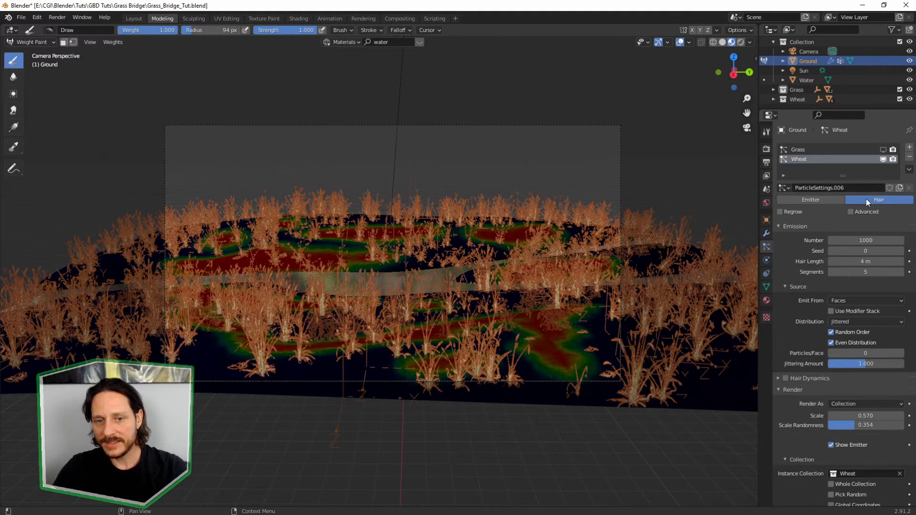
scroll(812, 325, "down", 10)
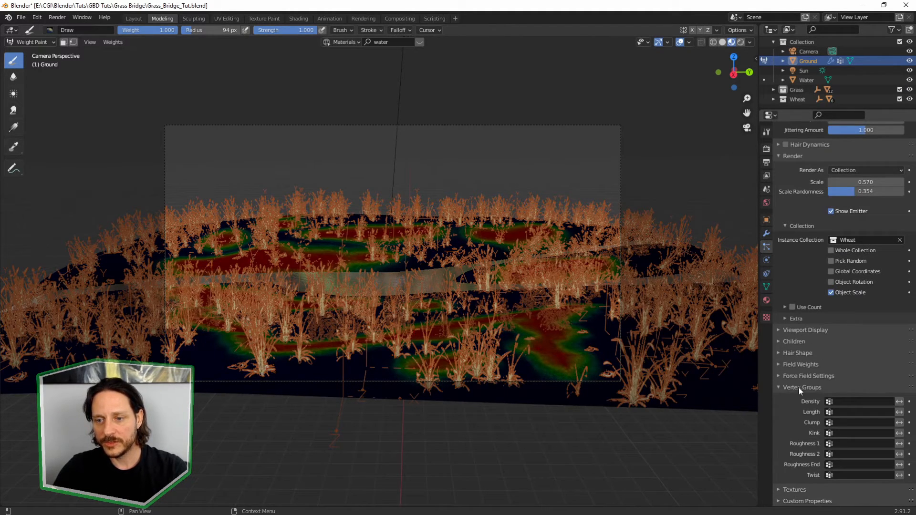
left_click(847, 402)
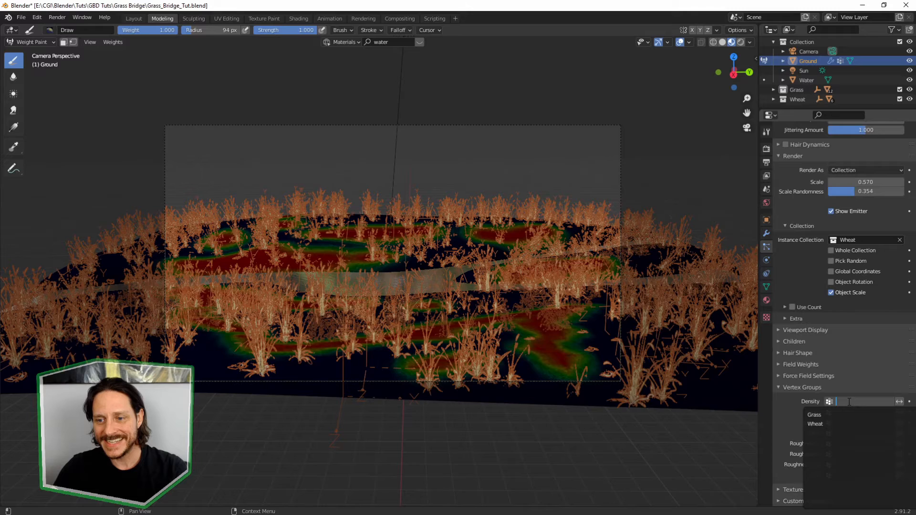
left_click(823, 425)
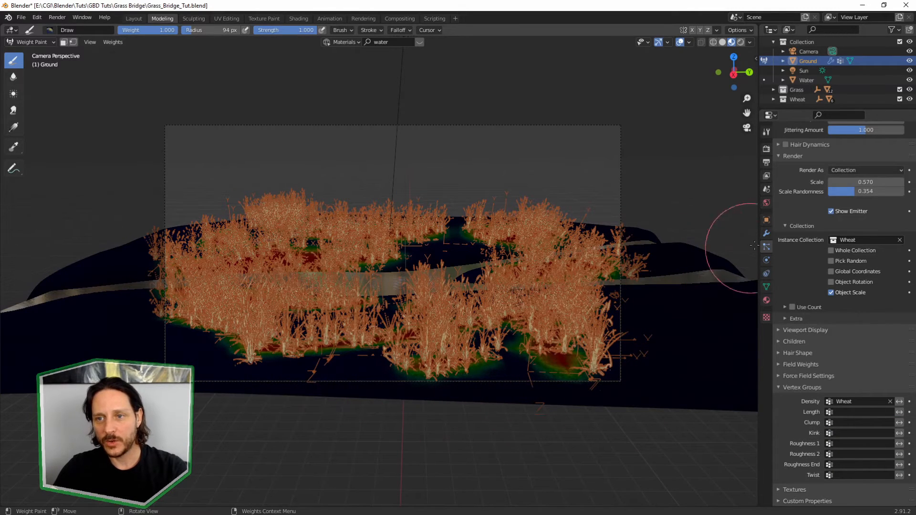
scroll(811, 263, "up", 7)
scroll(811, 260, "up", 5)
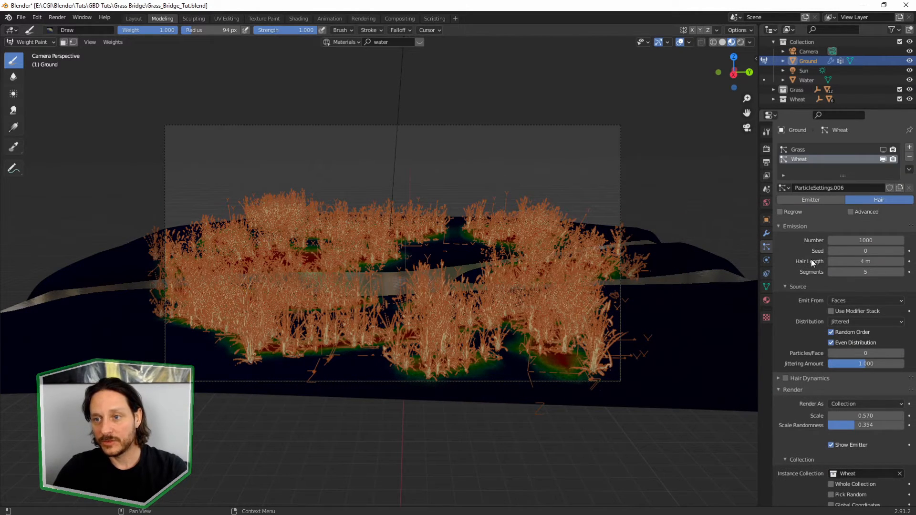
Turn on the Grass system's viewport display, then return to Object Mode with the Ground deselected.
left_click(883, 151)
key("ctrl+Tab")
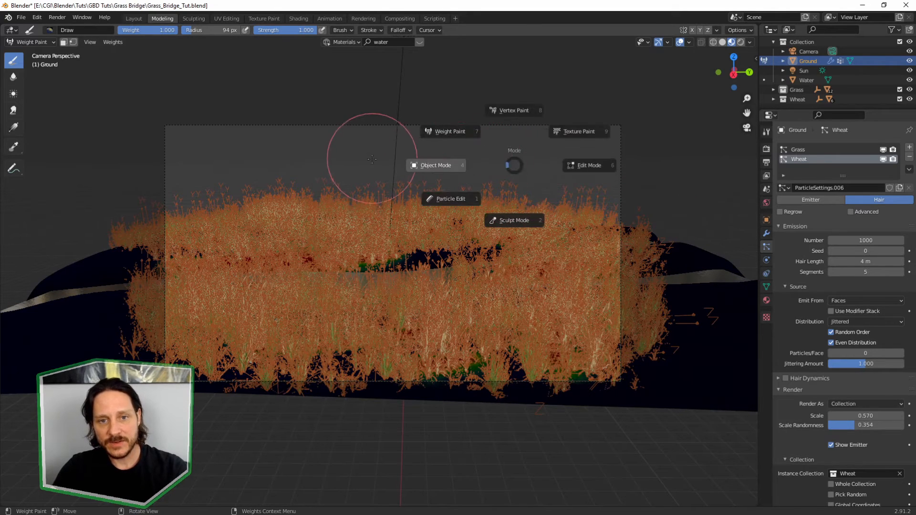
left_click(459, 175)
left_click(479, 162)
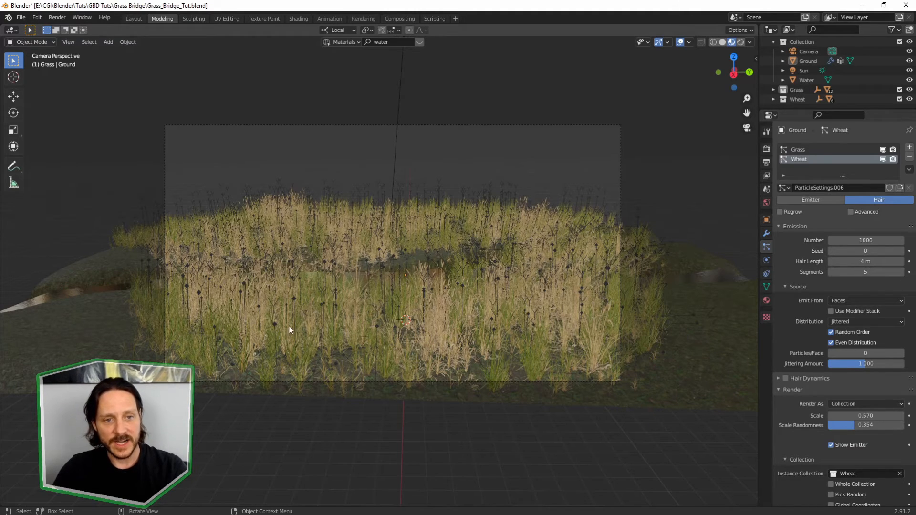
Preview the combined grass and wheat through the camera in Rendered viewport shading.
key("z")
left_click(463, 196)
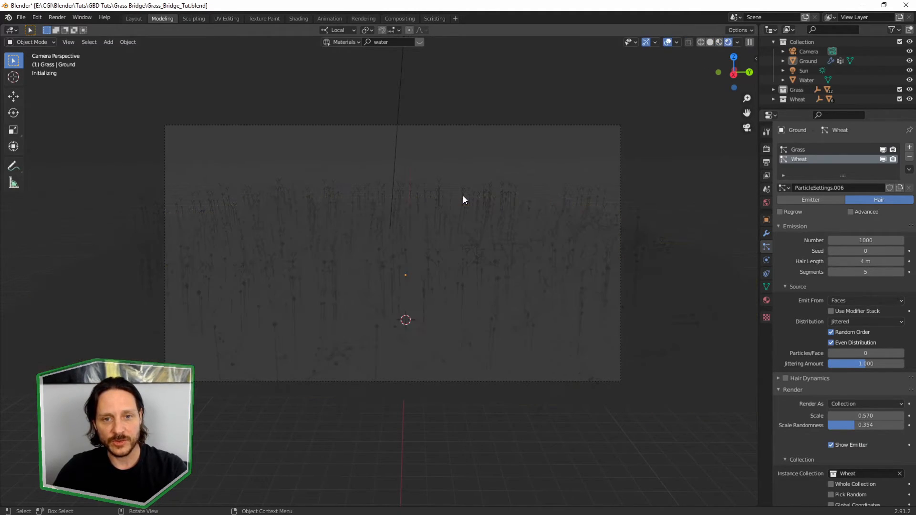